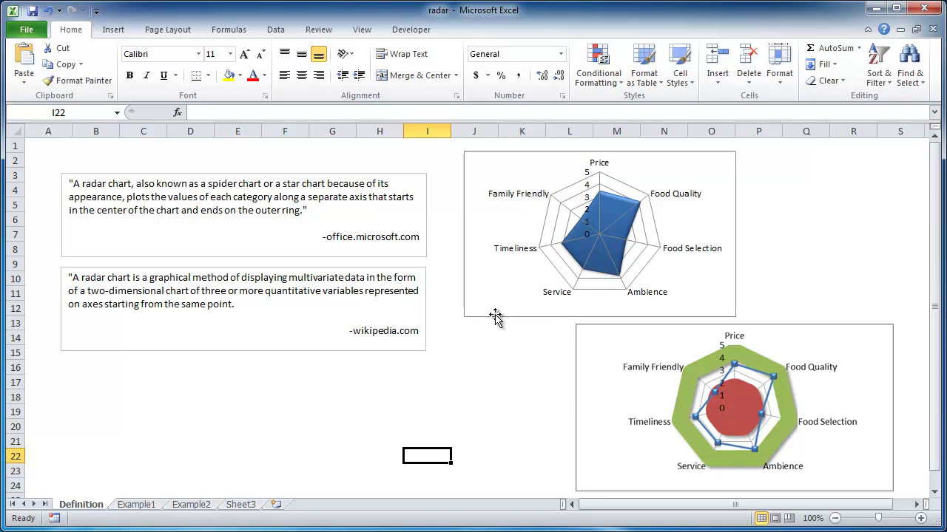
Delete the existing radar chart from the Example1 sheet
{"action": "left_click", "coordinate": [137, 505]}
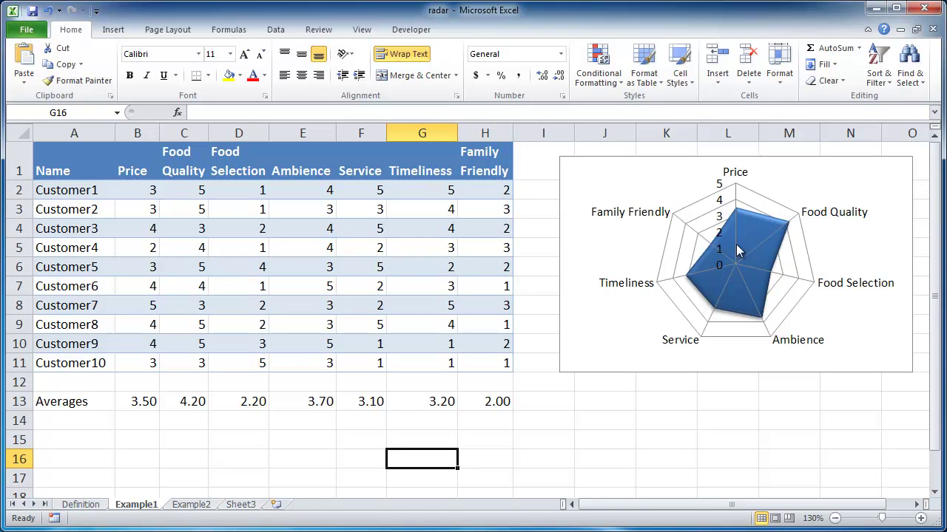
{"action": "left_click", "coordinate": [634, 162]}
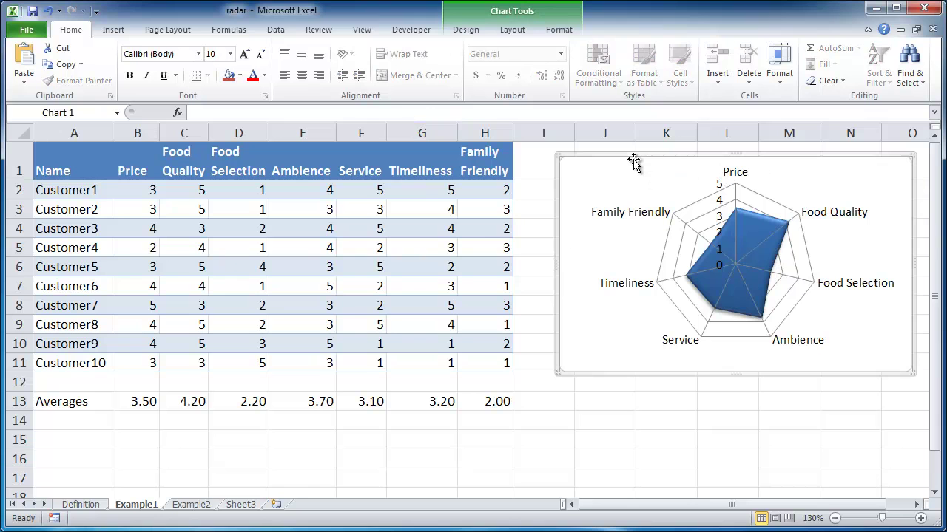
{"action": "key", "text": "Delete"}
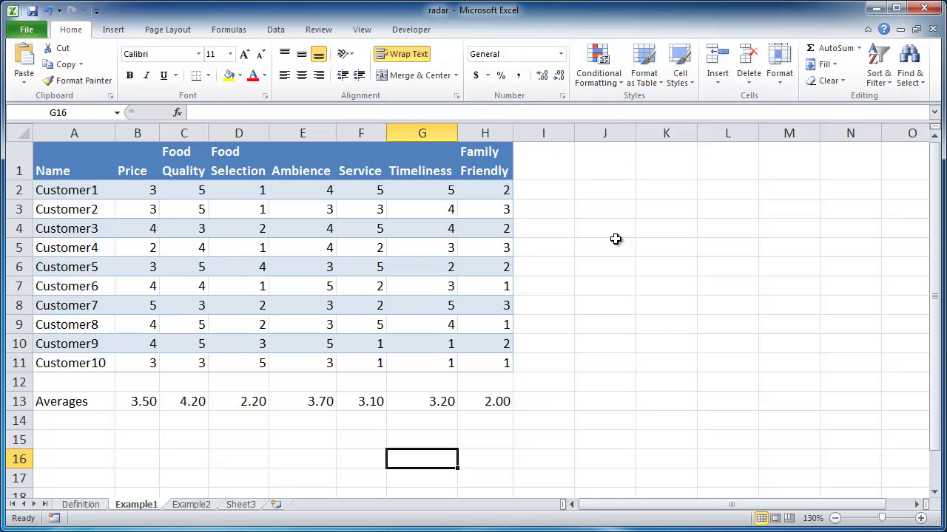
Review the customer ratings table, the averages in row 13, and the Price average formula with its source ratings B2:B11
{"action": "left_click", "coordinate": [60, 162]}
{"action": "left_click_drag", "start_coordinate": [109, 163], "coordinate": [465, 361]}
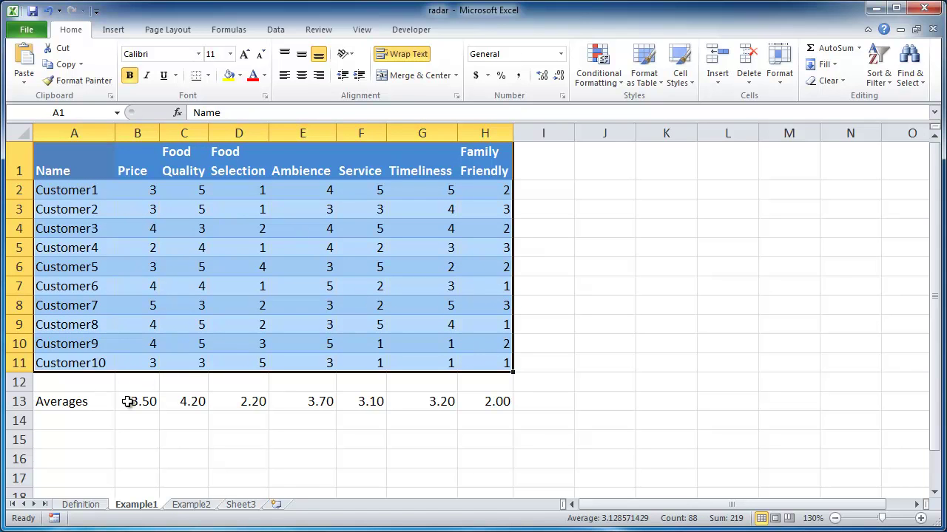
{"action": "left_click_drag", "start_coordinate": [130, 401], "coordinate": [511, 401]}
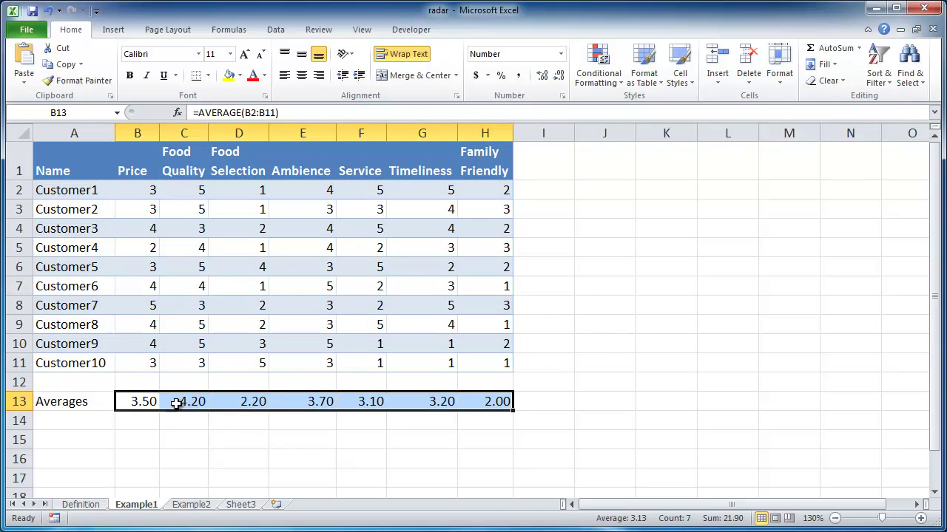
{"action": "left_click", "coordinate": [147, 402]}
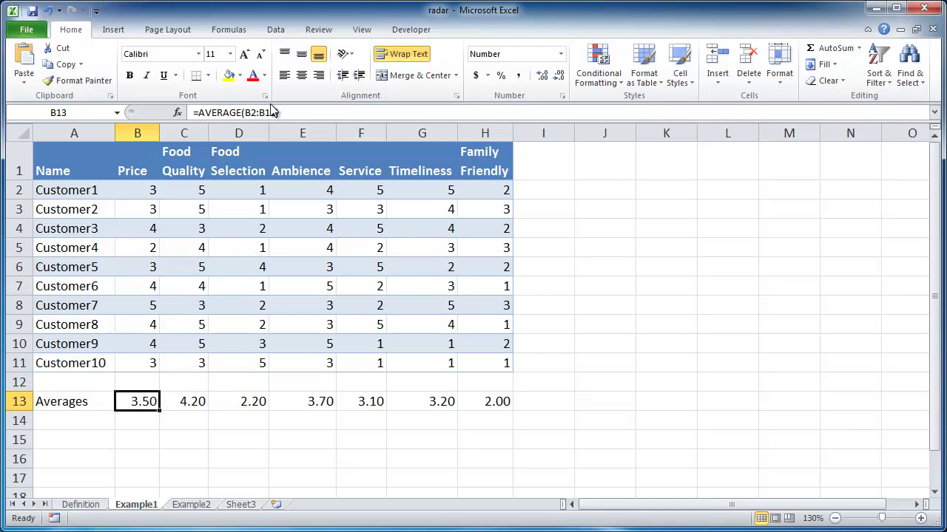
{"action": "left_click_drag", "start_coordinate": [140, 190], "coordinate": [134, 358]}
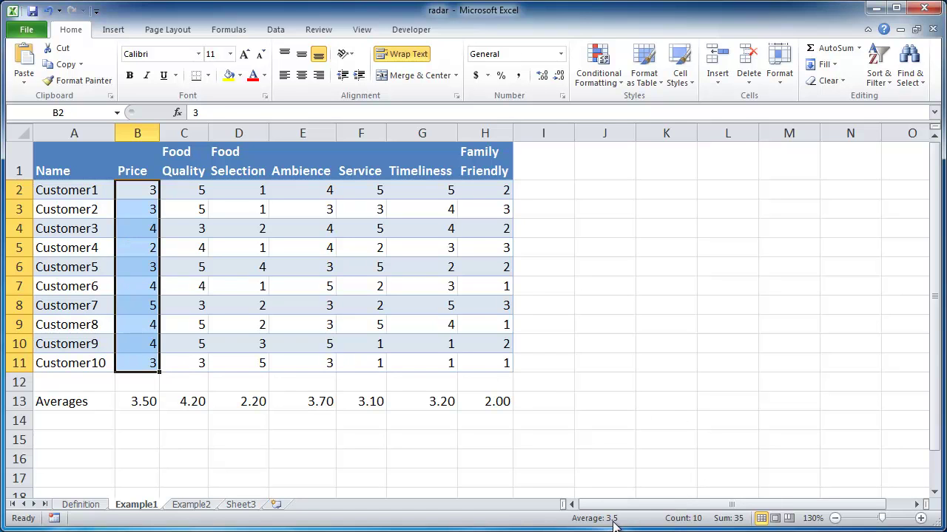
Fill the Price average formula from B13 across the Averages row to H13
{"action": "left_click", "coordinate": [140, 400]}
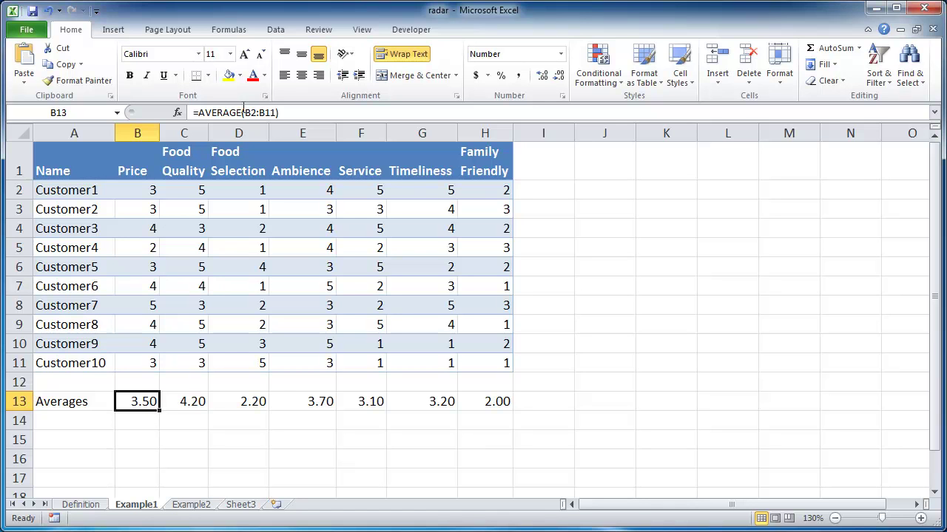
{"action": "left_click_drag", "start_coordinate": [161, 411], "coordinate": [502, 407]}
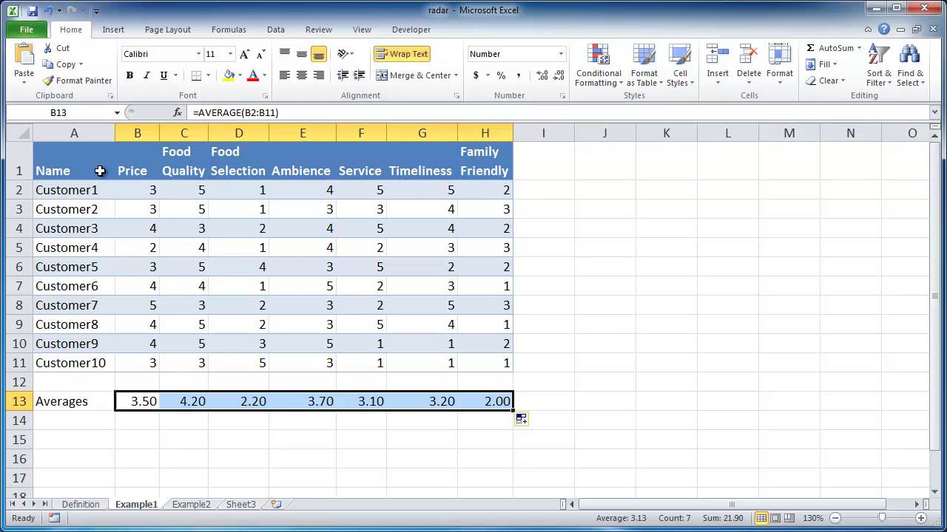
Insert a plain radar chart from the headings B1:H1 and averages B13:H13, then shrink it and place it beside the table
{"action": "left_click_drag", "start_coordinate": [71, 165], "coordinate": [511, 152]}
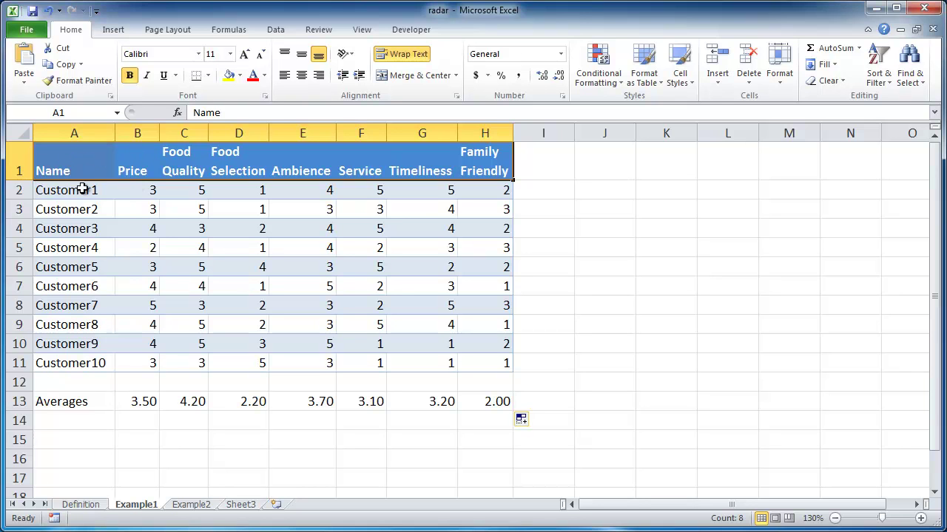
{"action": "left_click_drag", "start_coordinate": [133, 155], "coordinate": [472, 153]}
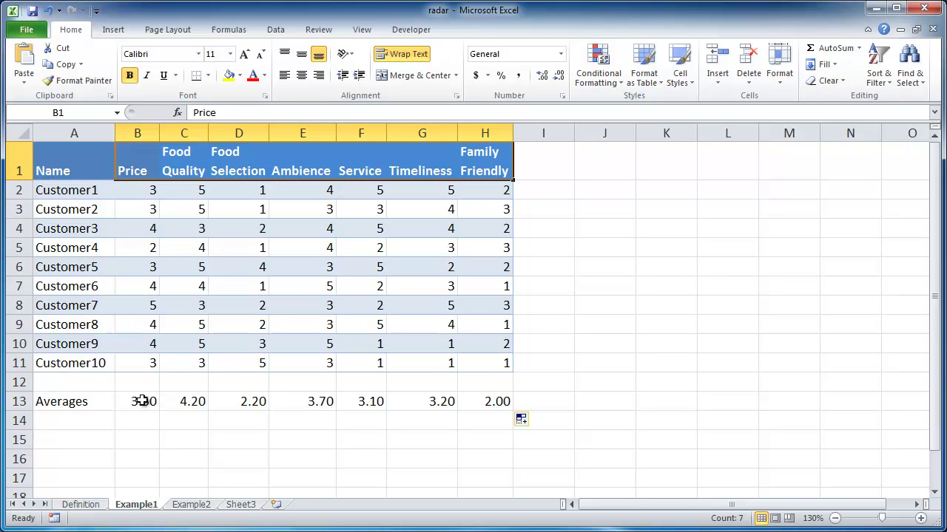
{"action": "left_click_drag", "start_coordinate": [142, 401], "coordinate": [492, 399]}
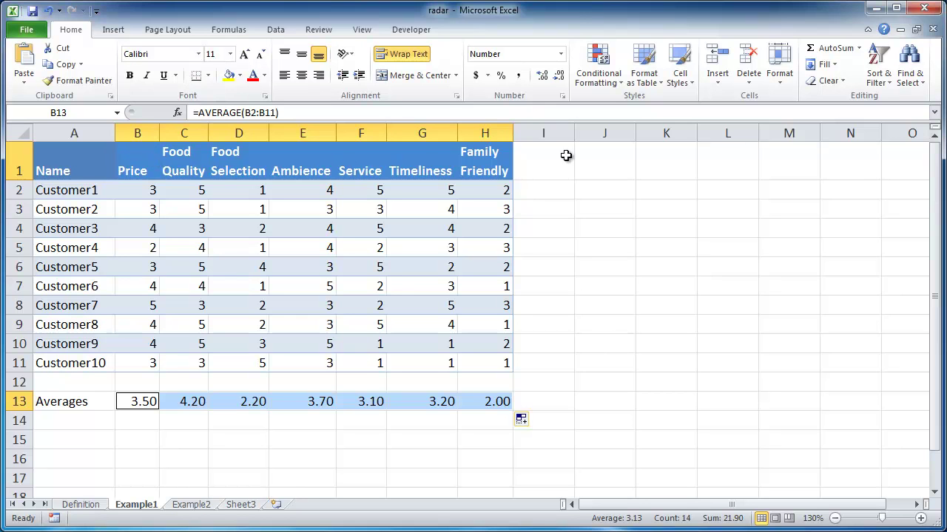
{"action": "left_click", "coordinate": [113, 29]}
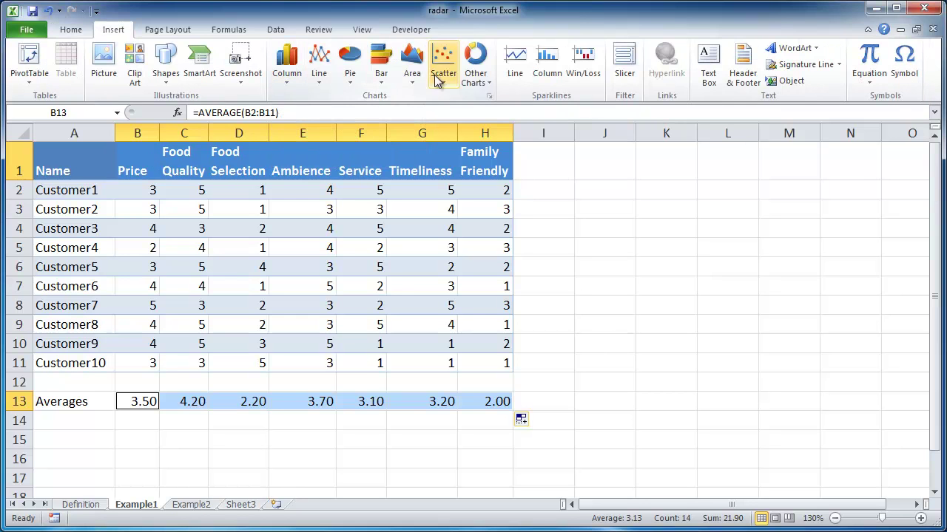
{"action": "left_click", "coordinate": [489, 83]}
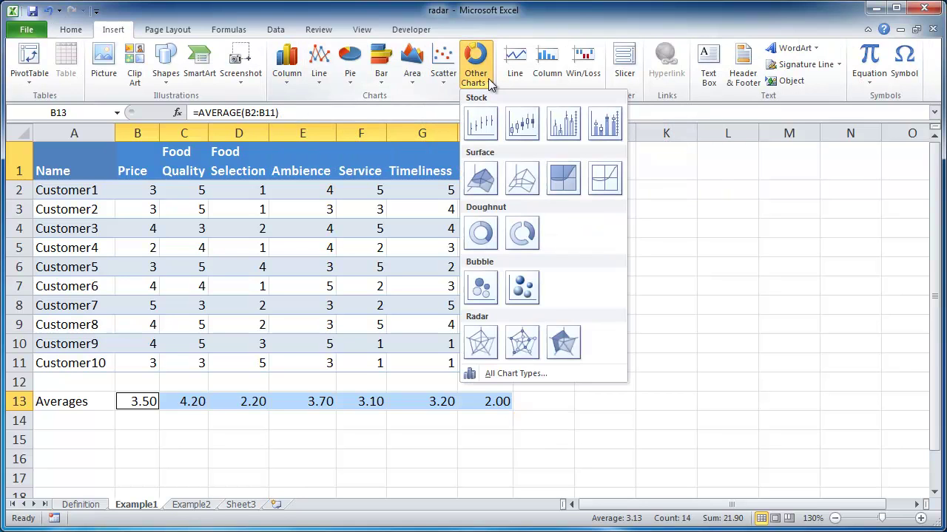
{"action": "left_click", "coordinate": [479, 342]}
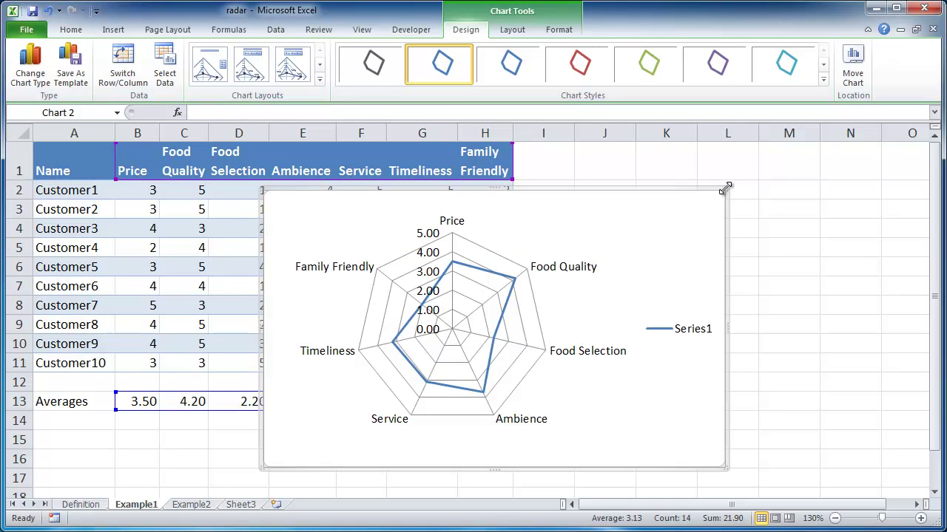
{"action": "left_click_drag", "start_coordinate": [724, 186], "coordinate": [858, 166]}
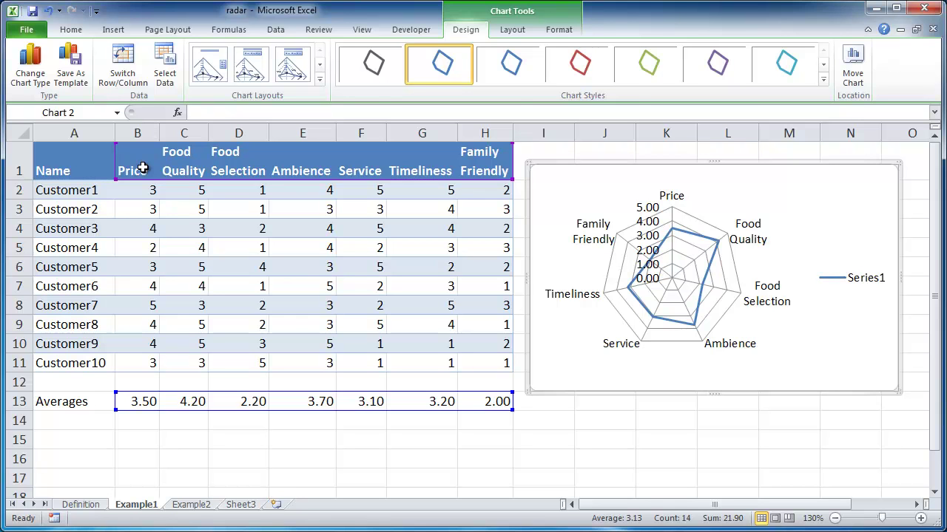
Go through the category headings from Price to Family Friendly and compare them with the points on the radar chart
{"action": "left_click", "coordinate": [143, 169]}
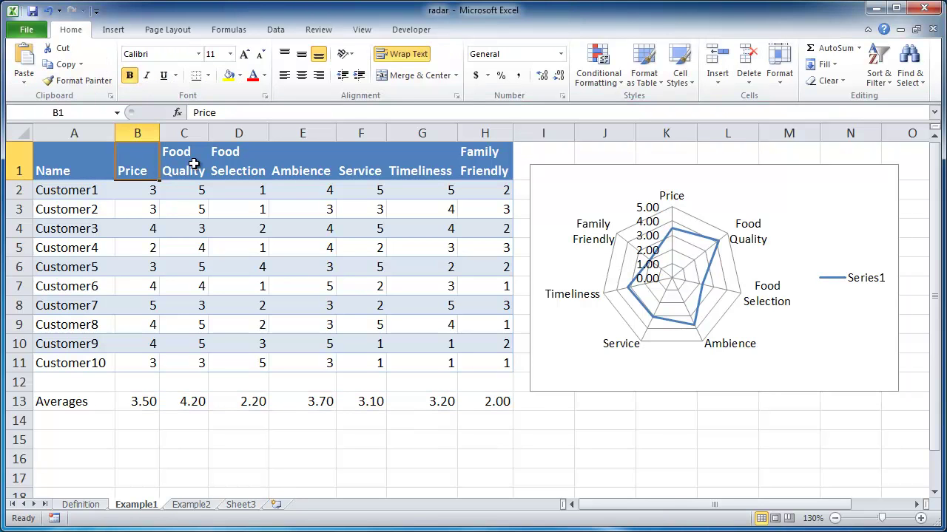
{"action": "left_click", "coordinate": [183, 164]}
{"action": "left_click", "coordinate": [224, 164]}
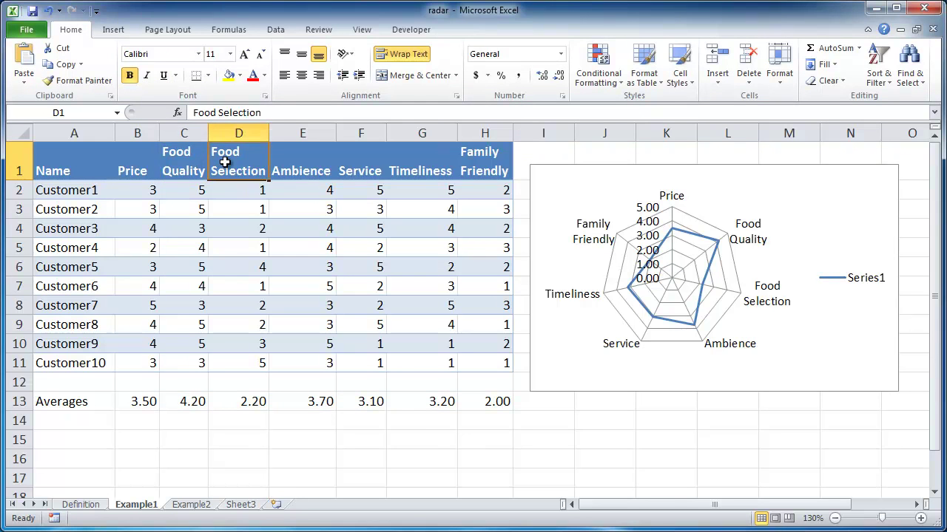
{"action": "left_click", "coordinate": [295, 163]}
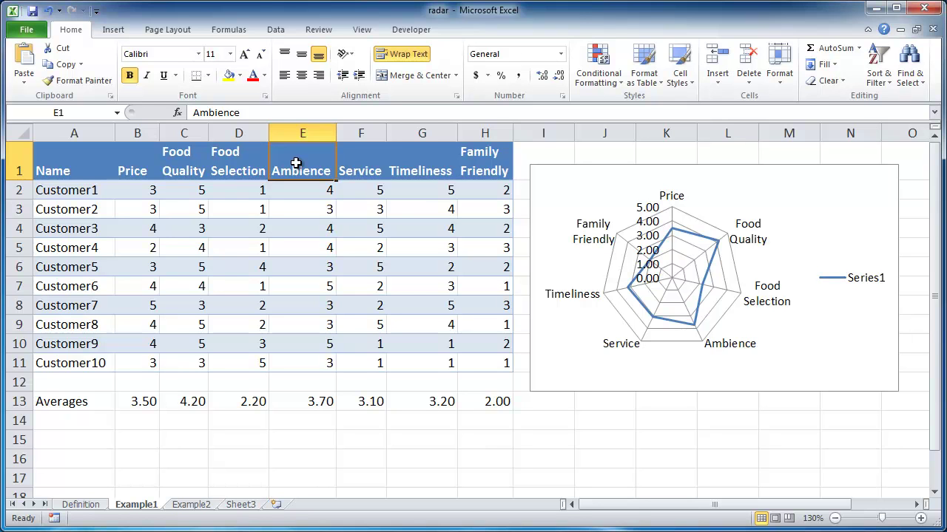
{"action": "left_click", "coordinate": [350, 160]}
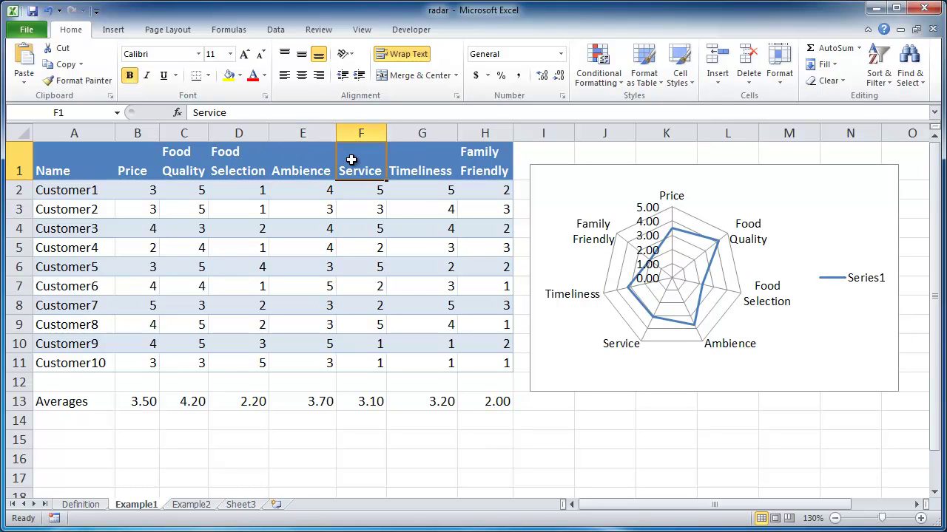
{"action": "left_click", "coordinate": [428, 160]}
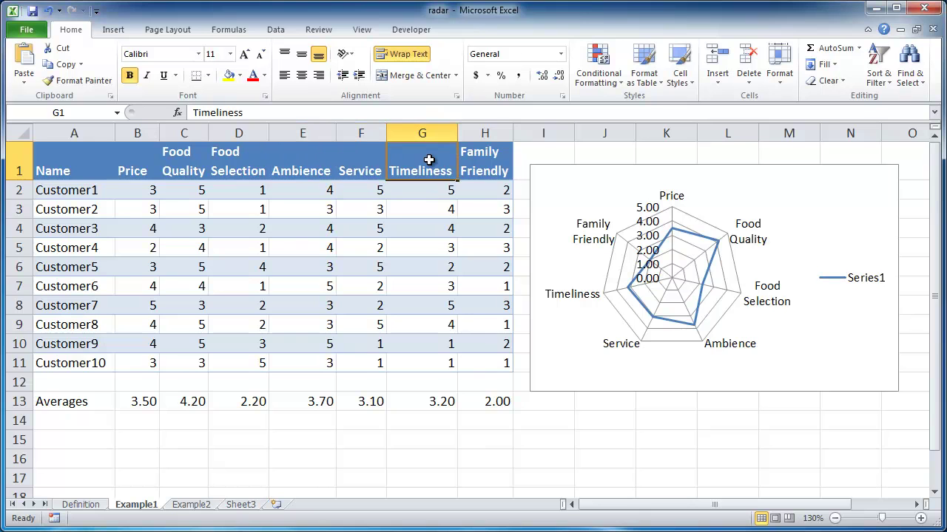
{"action": "left_click", "coordinate": [469, 161]}
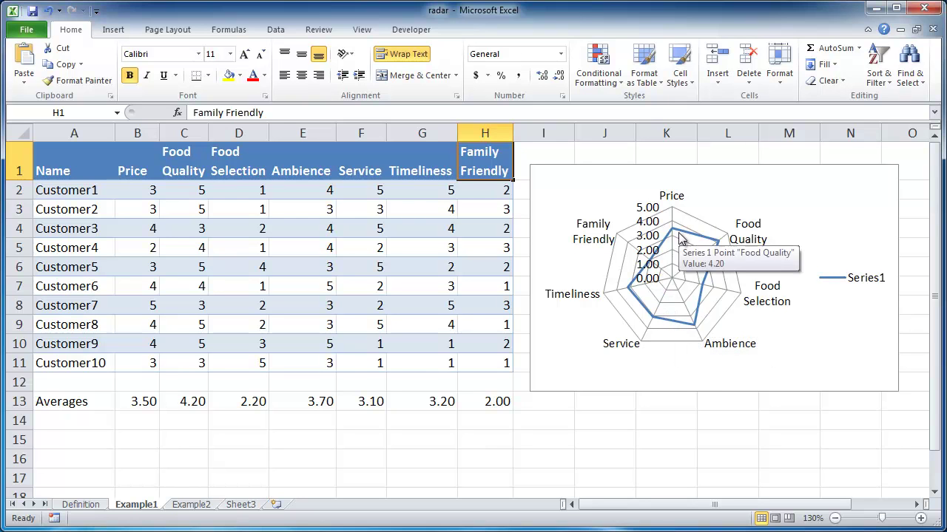
{"action": "left_click", "coordinate": [727, 420]}
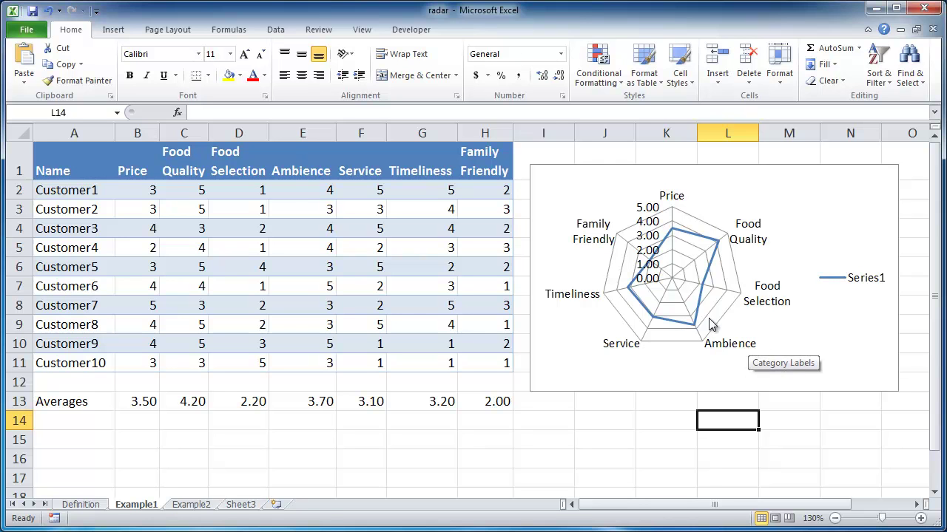
{"action": "mouse_move", "coordinate": [699, 294]}
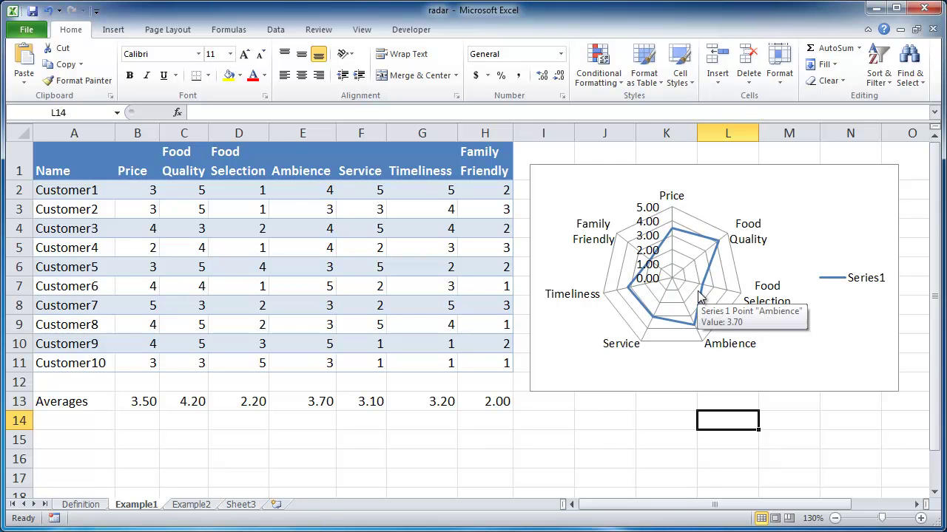
Change the chart type to Radar with Markers
{"action": "right_click", "coordinate": [811, 296]}
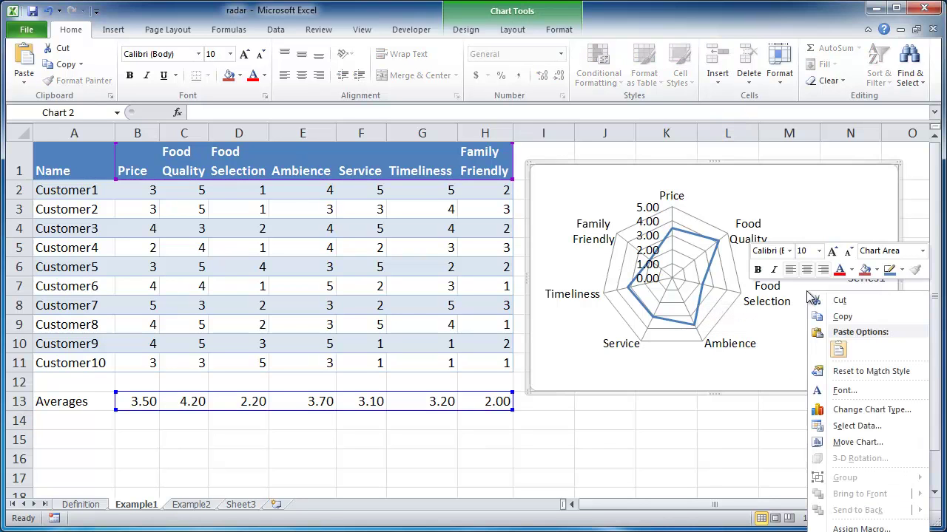
{"action": "left_click", "coordinate": [856, 412]}
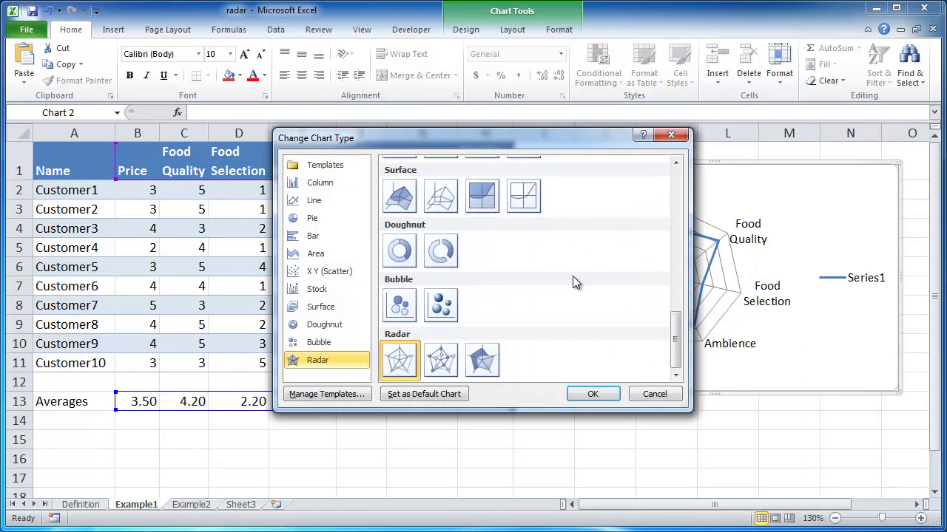
{"action": "left_click", "coordinate": [442, 359]}
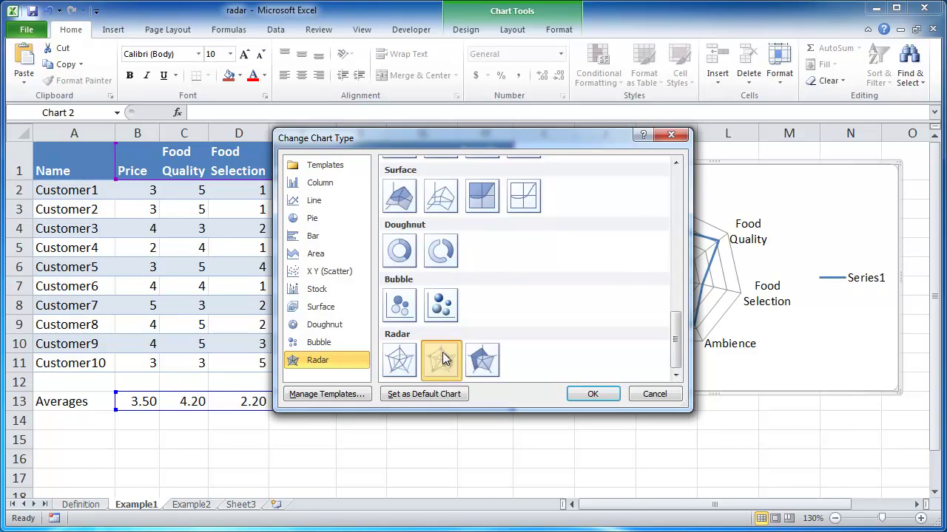
{"action": "left_click", "coordinate": [611, 393]}
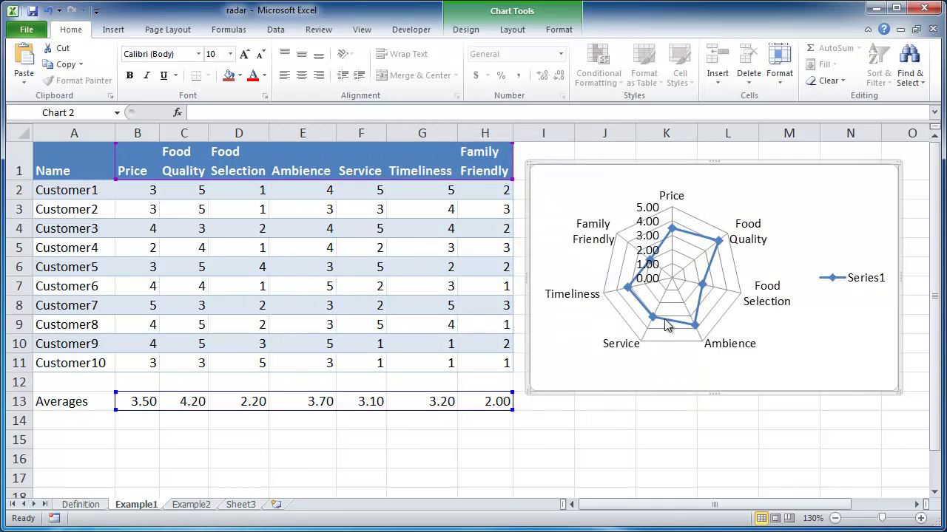
Change the chart type to Filled Radar and delete the Series1 legend from the chart
{"action": "mouse_move", "coordinate": [631, 293]}
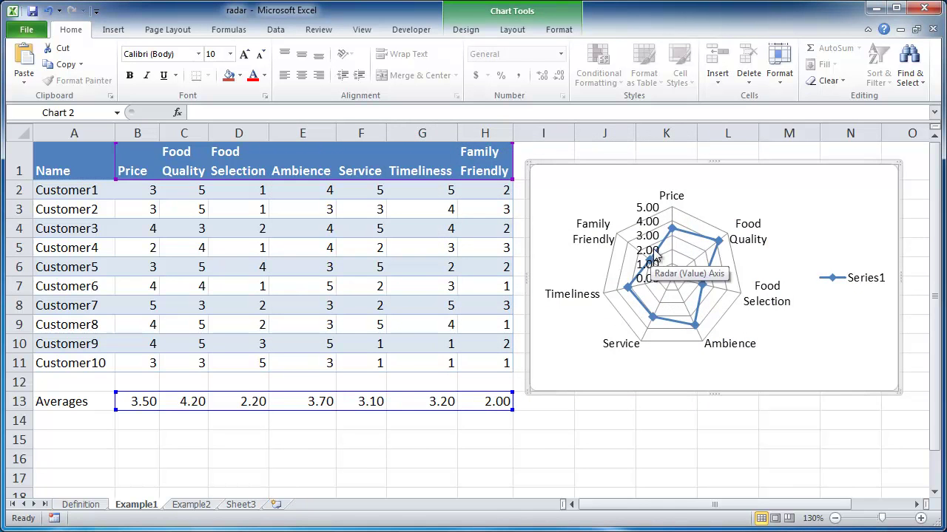
{"action": "mouse_move", "coordinate": [673, 232]}
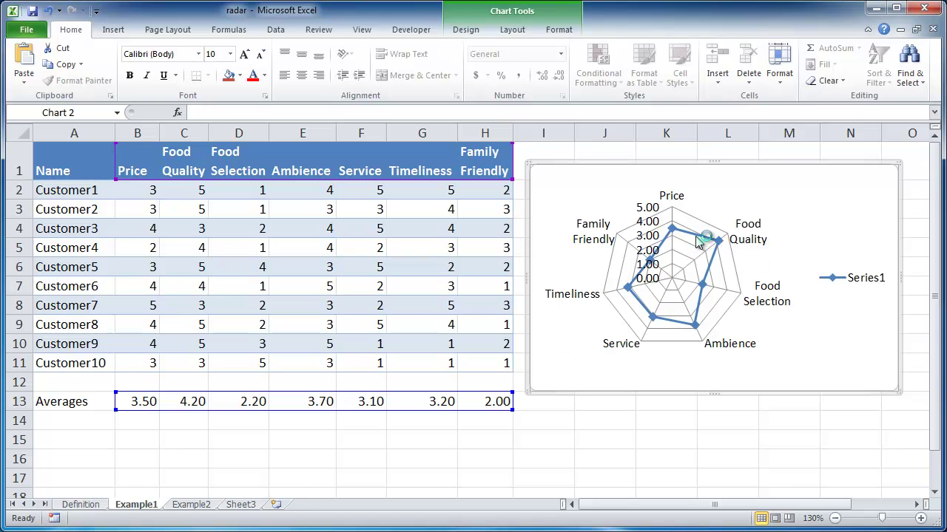
{"action": "right_click", "coordinate": [705, 211]}
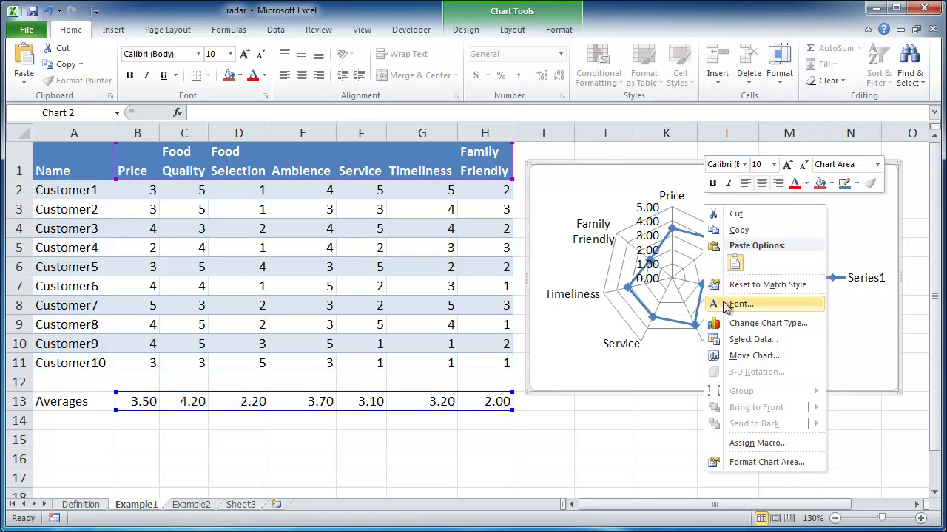
{"action": "left_click", "coordinate": [746, 326]}
{"action": "left_click", "coordinate": [482, 361]}
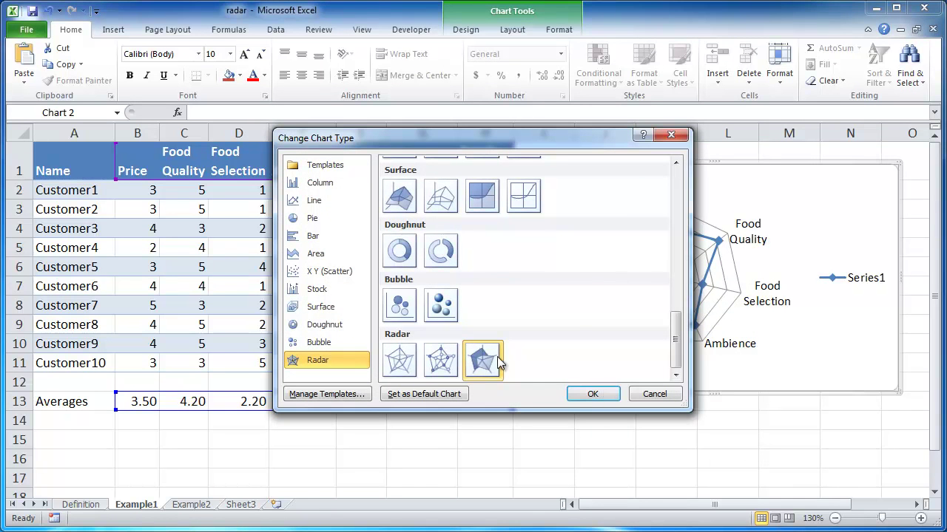
{"action": "left_click", "coordinate": [594, 394]}
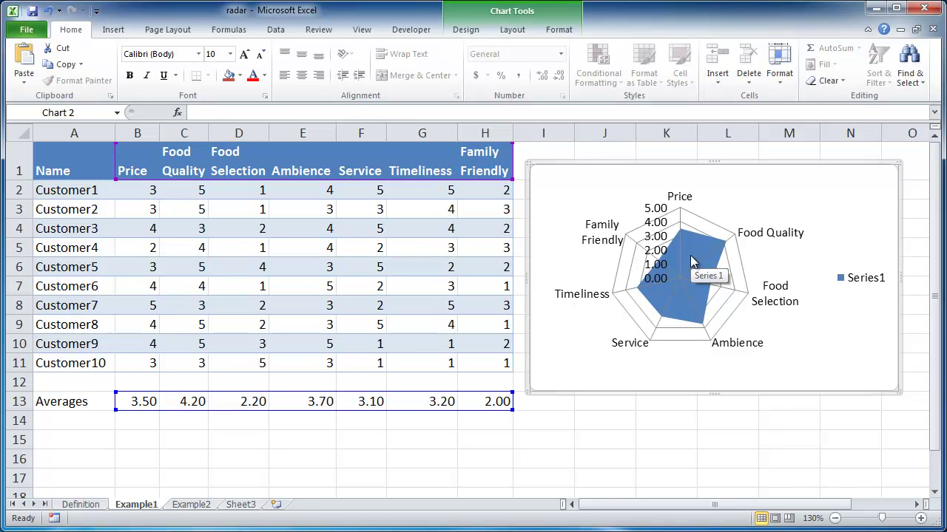
{"action": "left_click", "coordinate": [844, 273]}
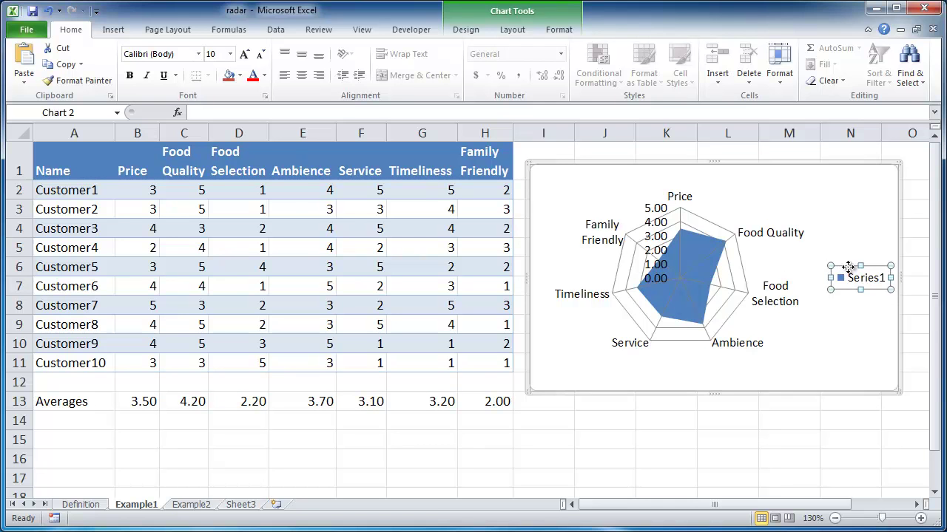
{"action": "key", "text": "Delete"}
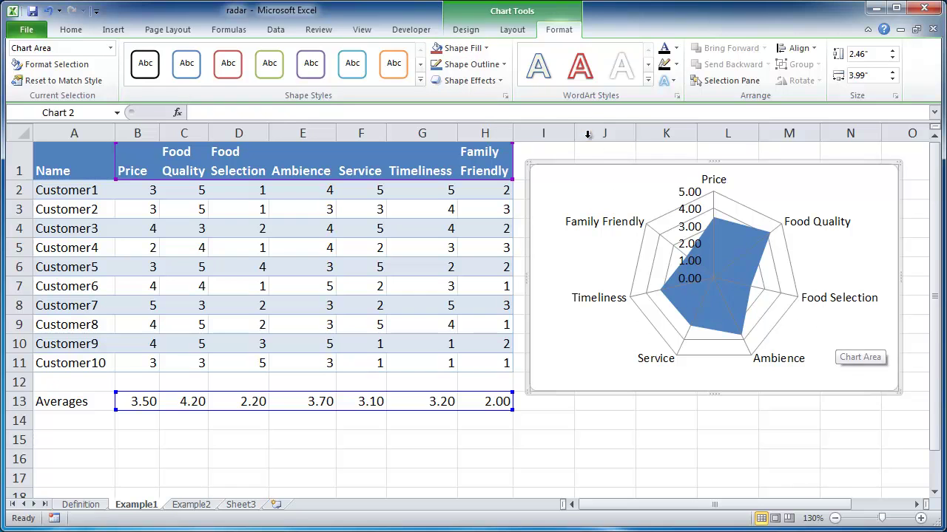
Apply the blue bevelled, shaded chart style to the filled radar chart and deselect the chart
{"action": "left_click", "coordinate": [466, 31]}
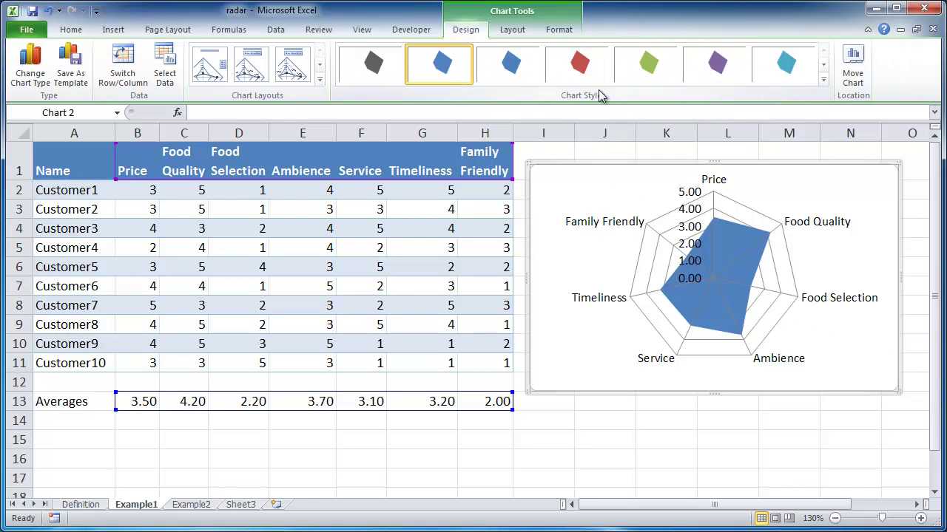
{"action": "left_click", "coordinate": [822, 79]}
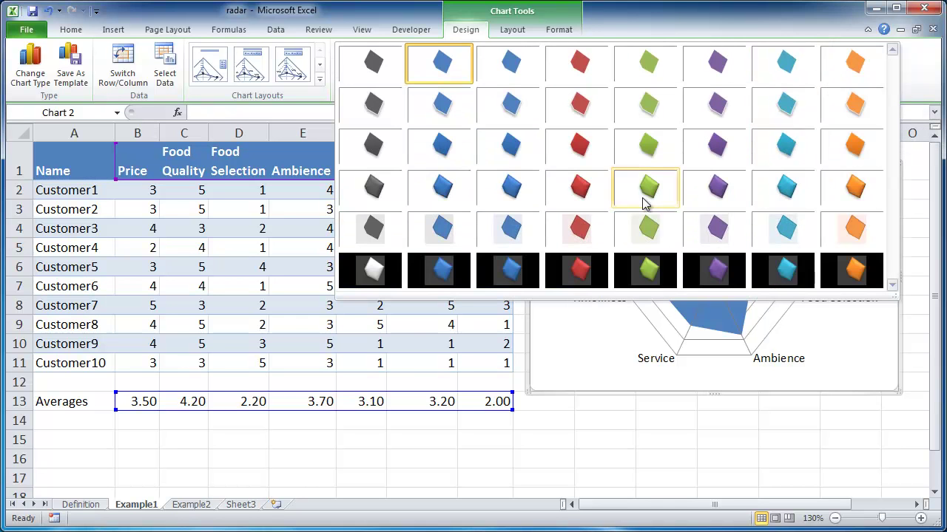
{"action": "left_click", "coordinate": [443, 194]}
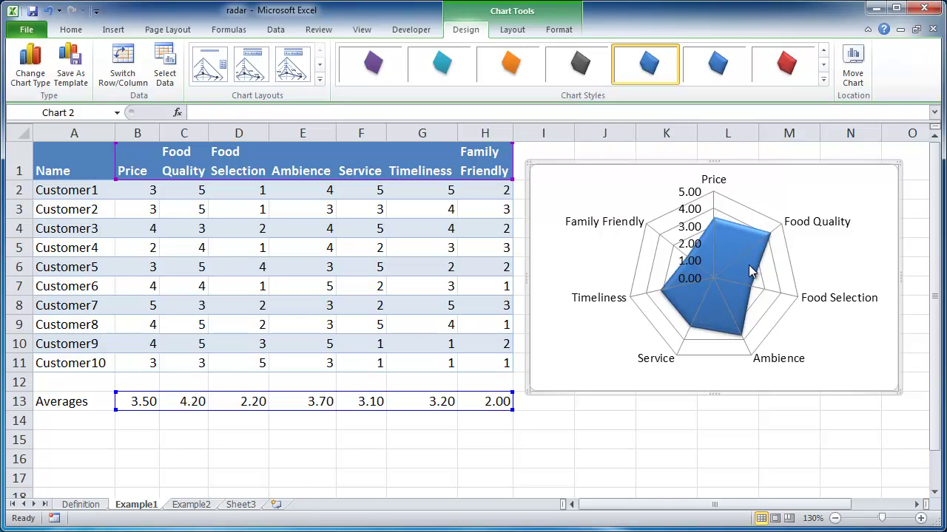
{"action": "left_click", "coordinate": [847, 435]}
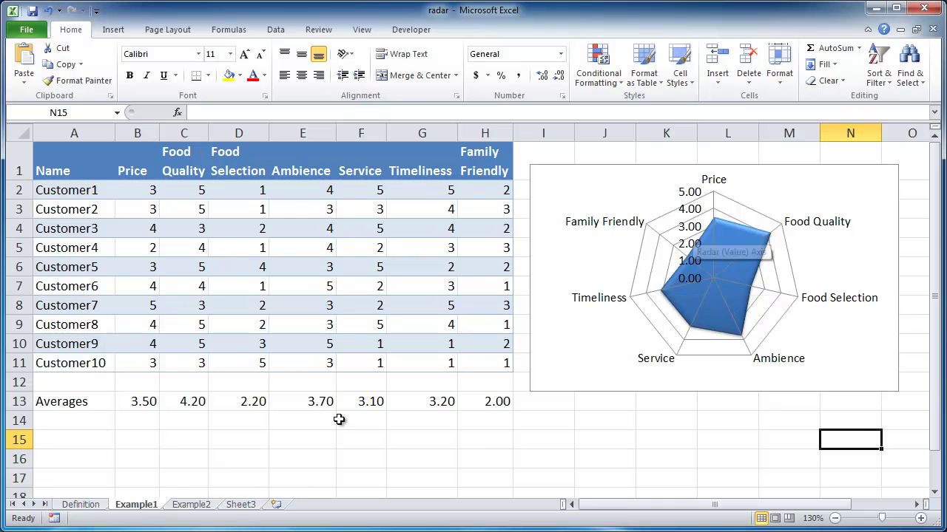
On the Example2 sheet, compare the Averages, Good and Bad rows with the line, green ring and red centre of the finished radar chart
{"action": "left_click", "coordinate": [191, 506]}
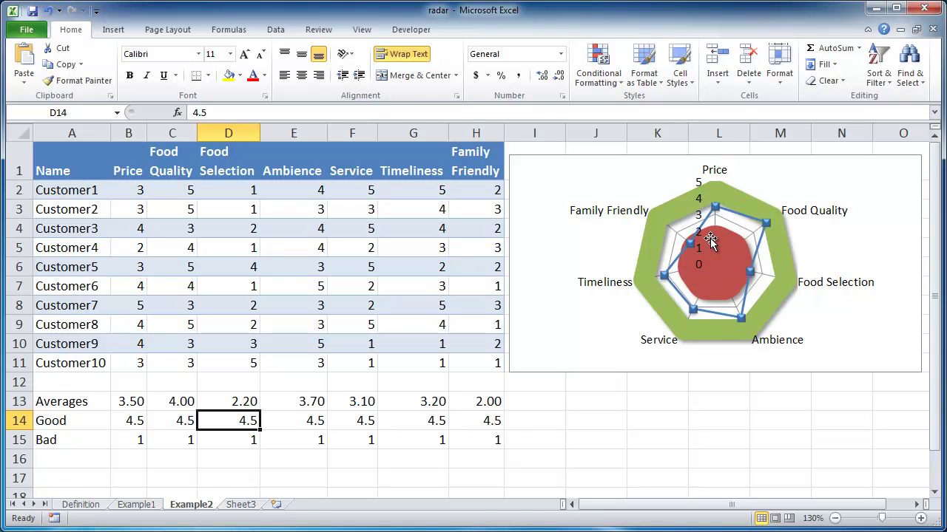
{"action": "left_click", "coordinate": [704, 417]}
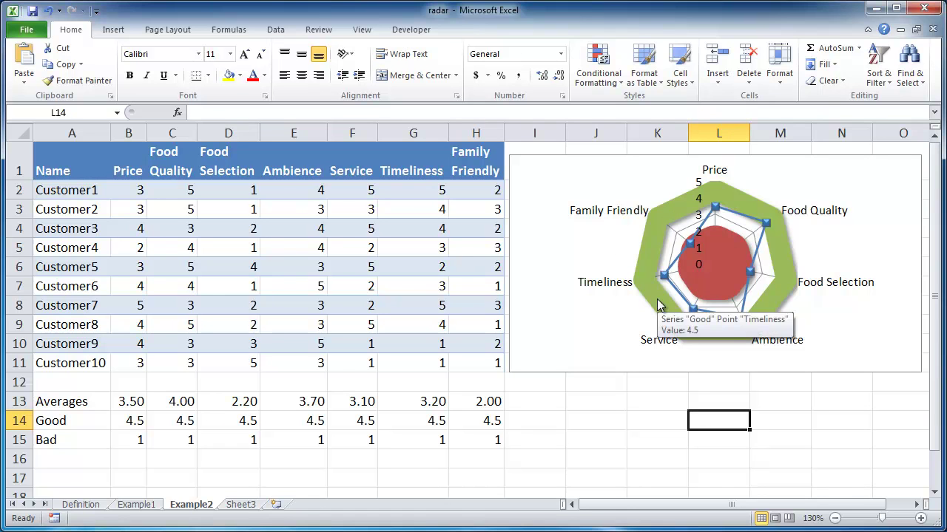
{"action": "mouse_move", "coordinate": [665, 276]}
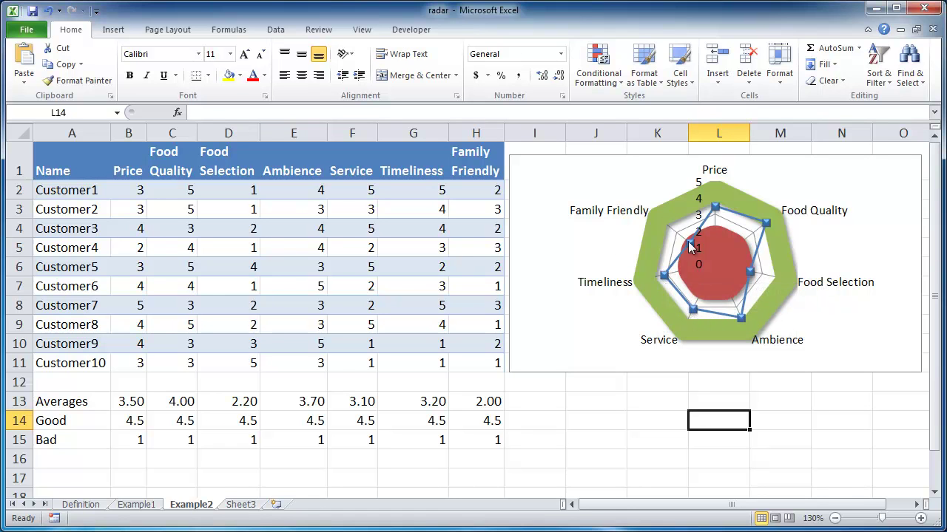
{"action": "left_click_drag", "start_coordinate": [128, 401], "coordinate": [465, 395]}
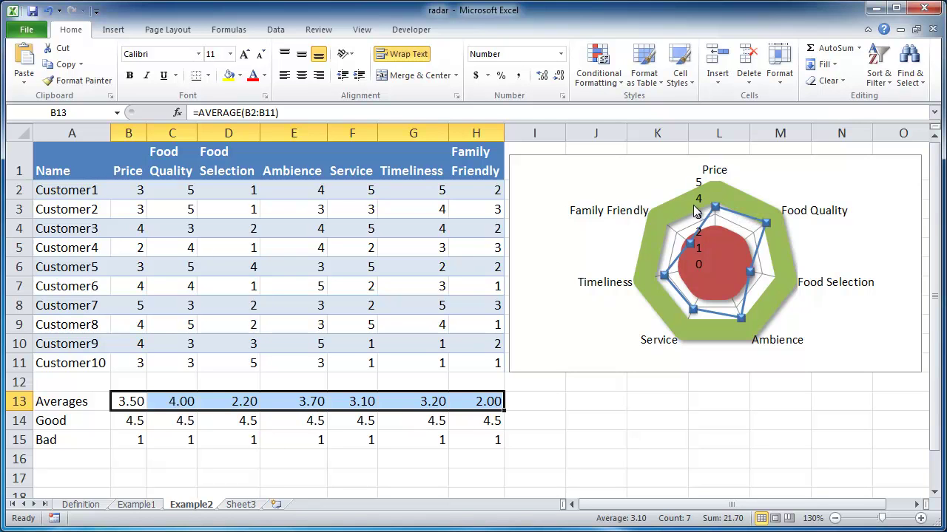
{"action": "mouse_move", "coordinate": [707, 200]}
{"action": "left_click", "coordinate": [80, 422]}
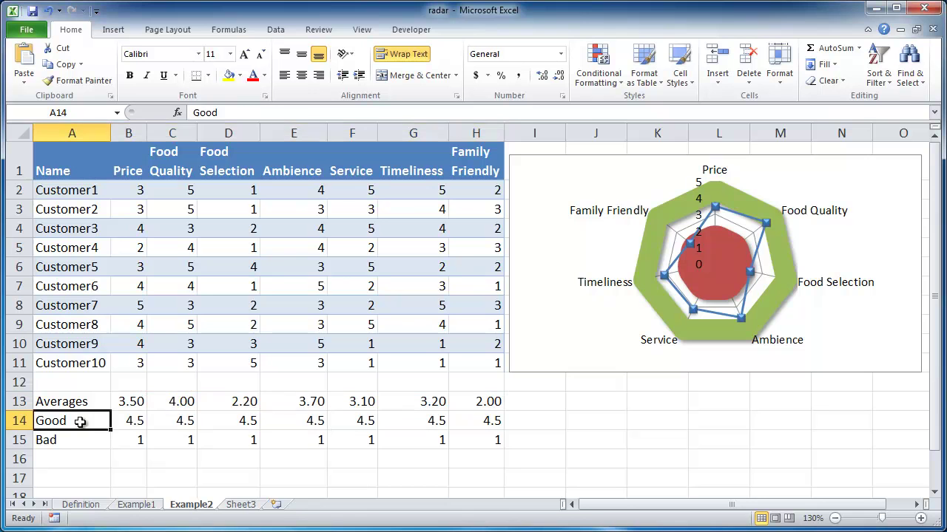
{"action": "left_click_drag", "start_coordinate": [120, 422], "coordinate": [458, 420]}
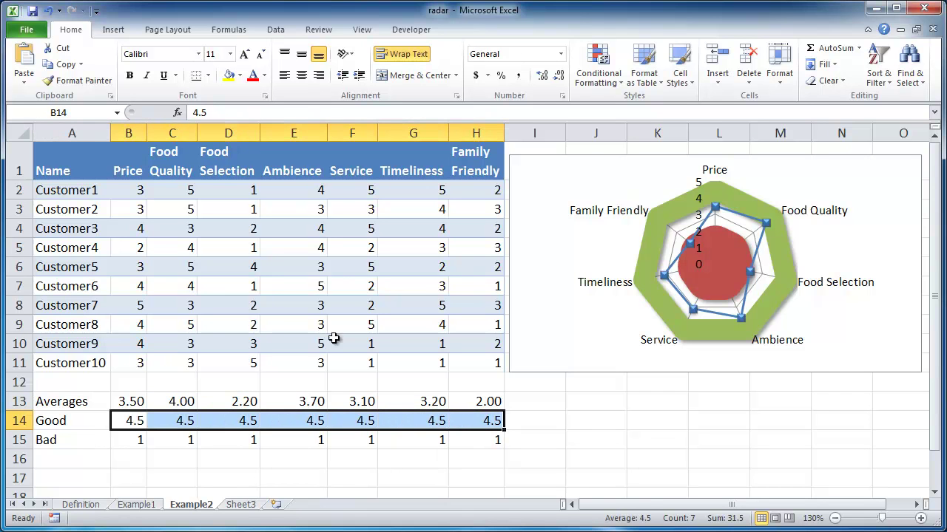
{"action": "left_click_drag", "start_coordinate": [125, 438], "coordinate": [489, 438]}
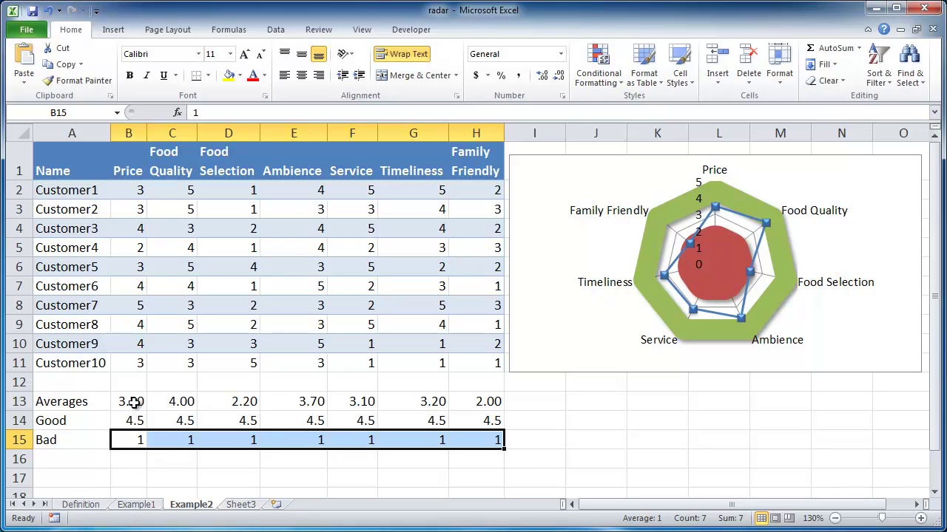
Replace the existing chart with a plain radar chart from B1:H1 and B13:H15, shrunk to fit beside the table
{"action": "left_click", "coordinate": [641, 373]}
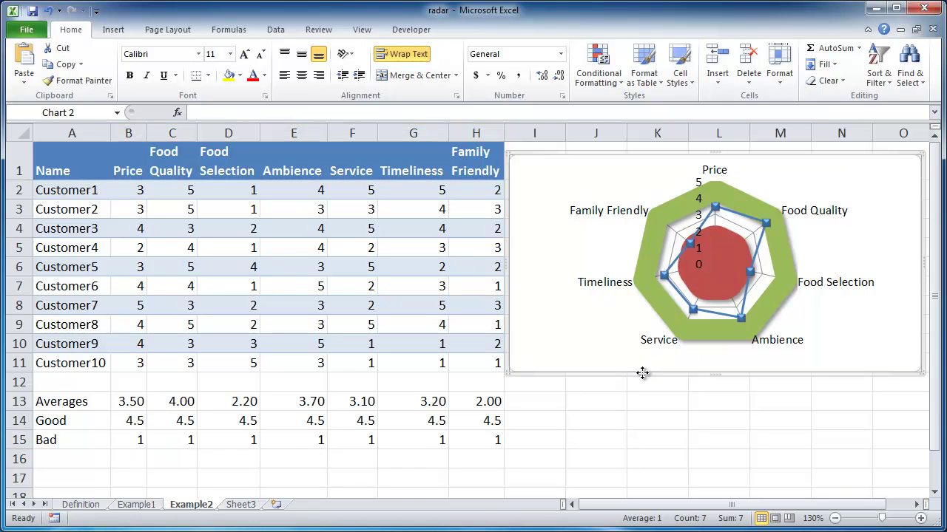
{"action": "key", "text": "Delete"}
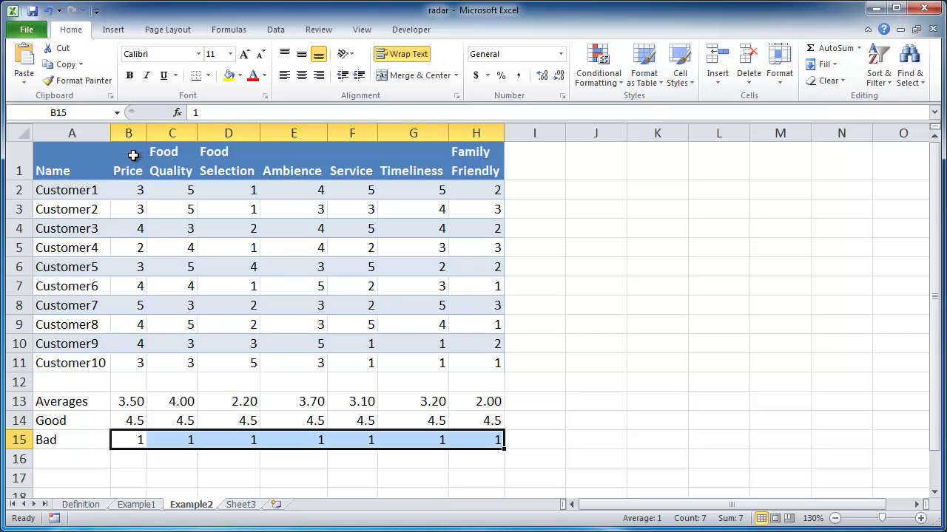
{"action": "left_click_drag", "start_coordinate": [130, 156], "coordinate": [475, 159]}
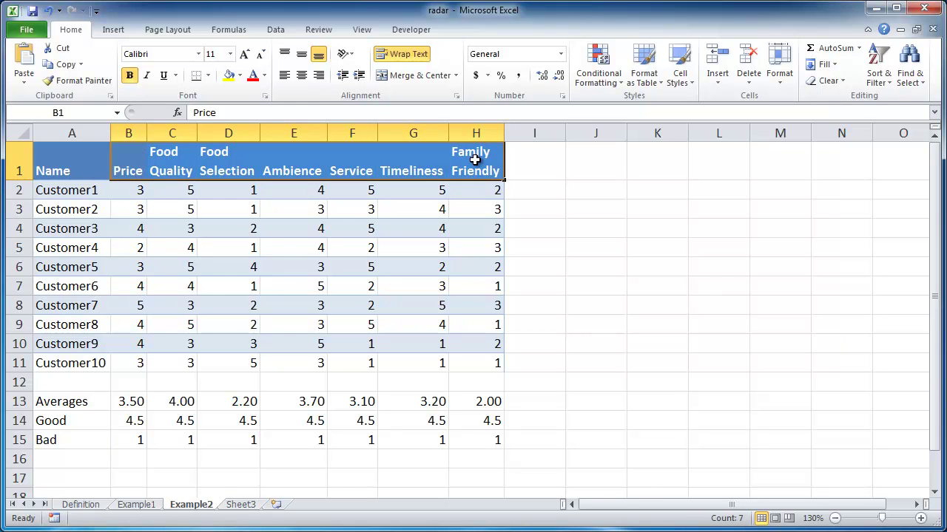
{"action": "left_click_drag", "start_coordinate": [130, 403], "coordinate": [469, 446]}
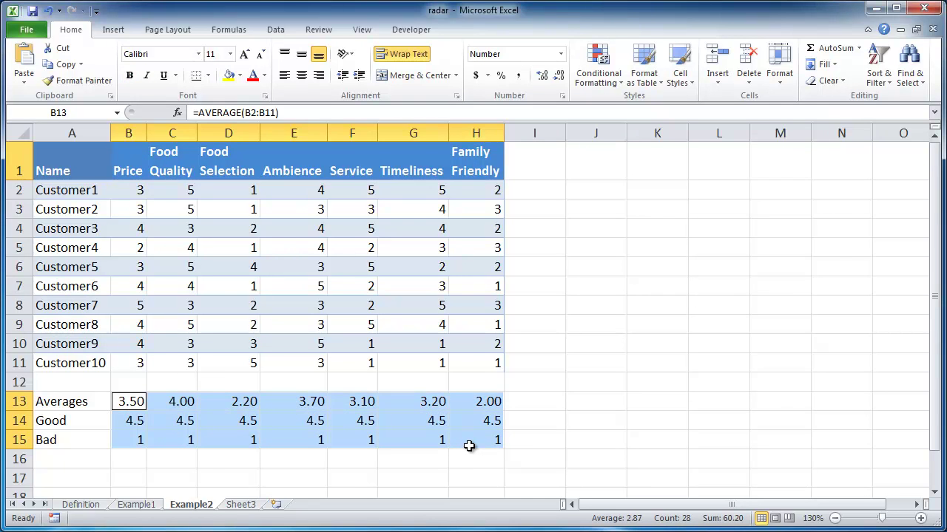
{"action": "left_click", "coordinate": [114, 29]}
{"action": "left_click", "coordinate": [484, 83]}
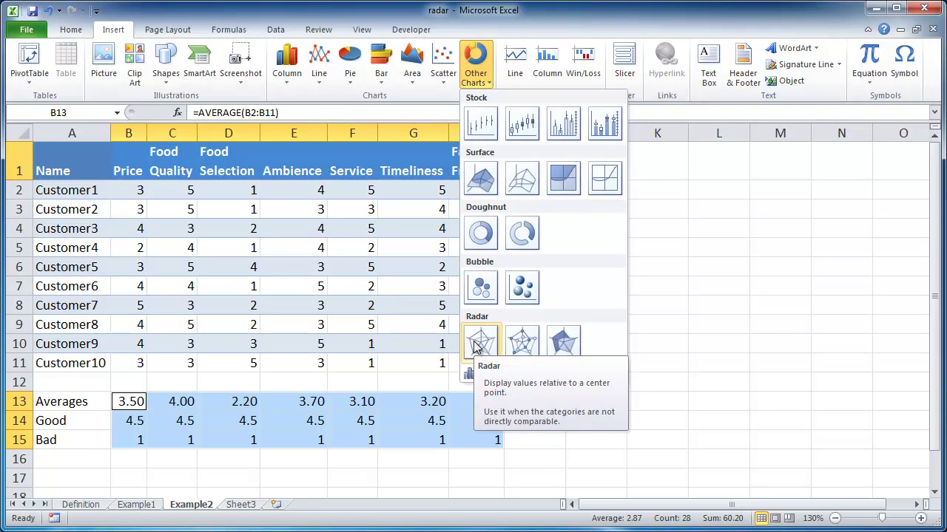
{"action": "left_click", "coordinate": [476, 344]}
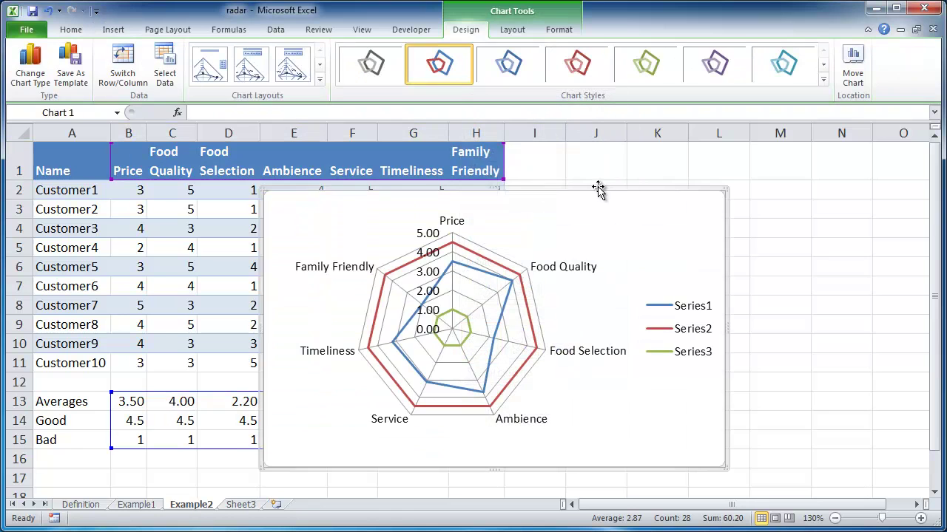
{"action": "left_click_drag", "start_coordinate": [617, 191], "coordinate": [814, 152]}
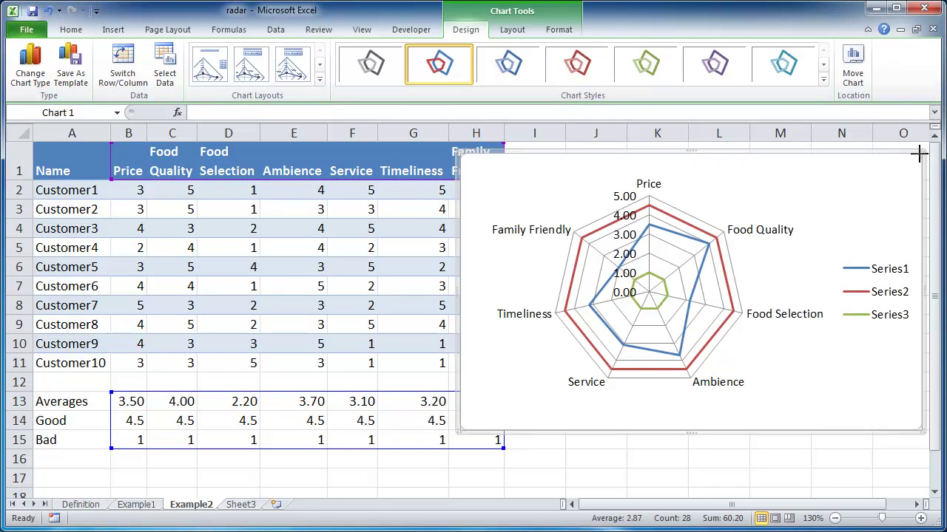
{"action": "left_click_drag", "start_coordinate": [917, 154], "coordinate": [846, 168]}
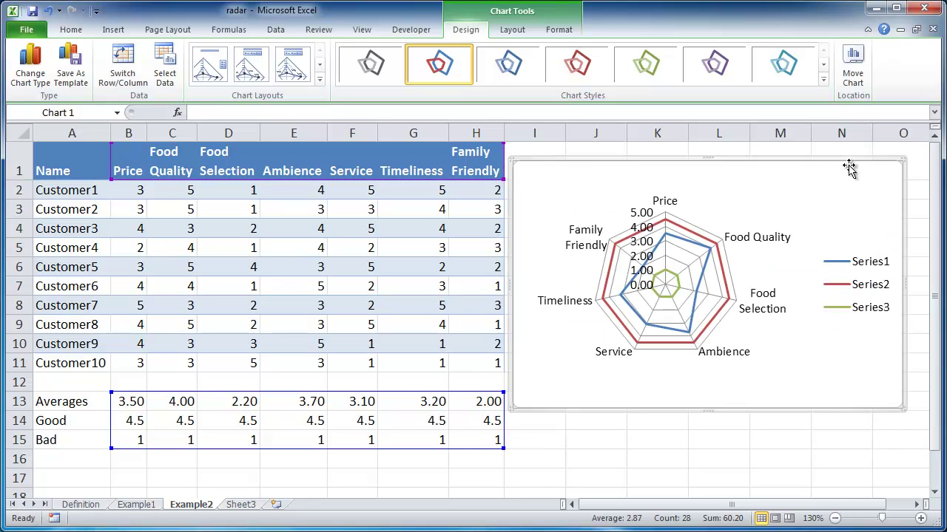
Delete the series legend from the new radar chart and apply the multicolour chart style with thick lines
{"action": "left_click", "coordinate": [842, 263]}
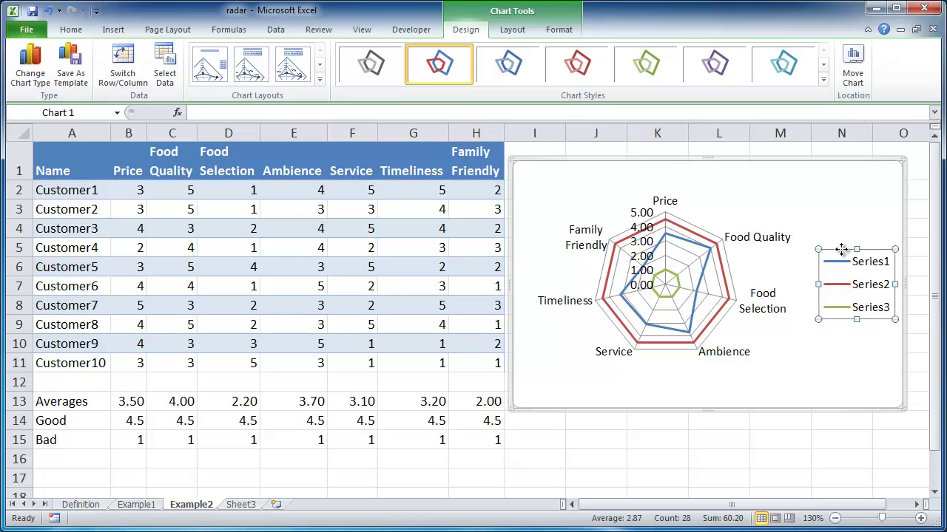
{"action": "key", "text": "Delete"}
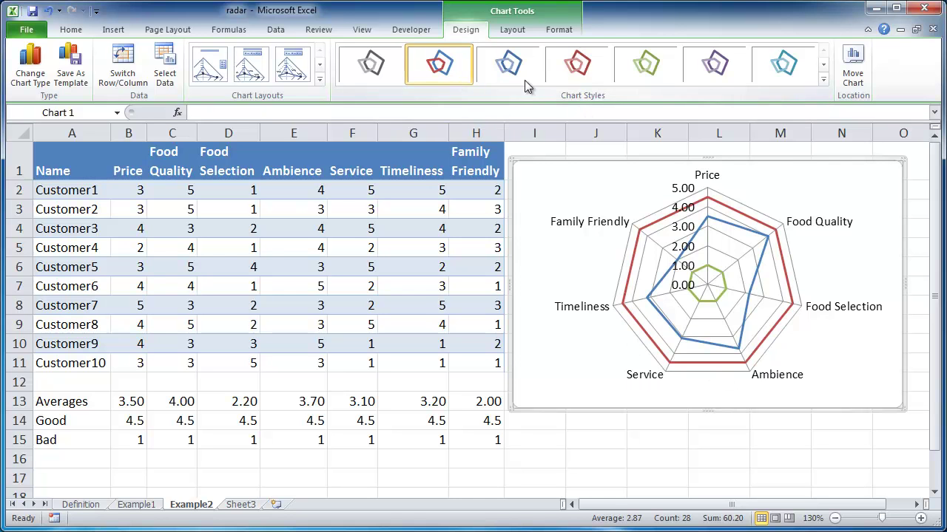
{"action": "left_click", "coordinate": [823, 78]}
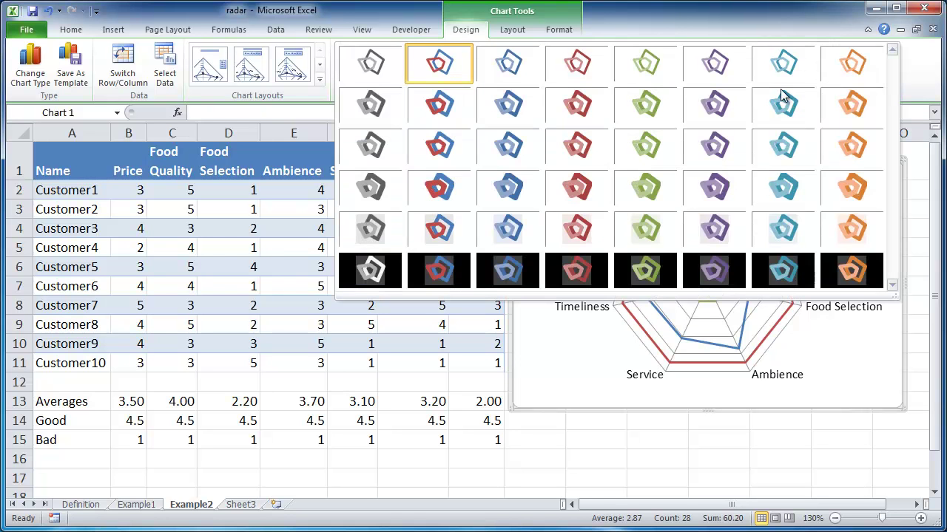
{"action": "left_click", "coordinate": [451, 185]}
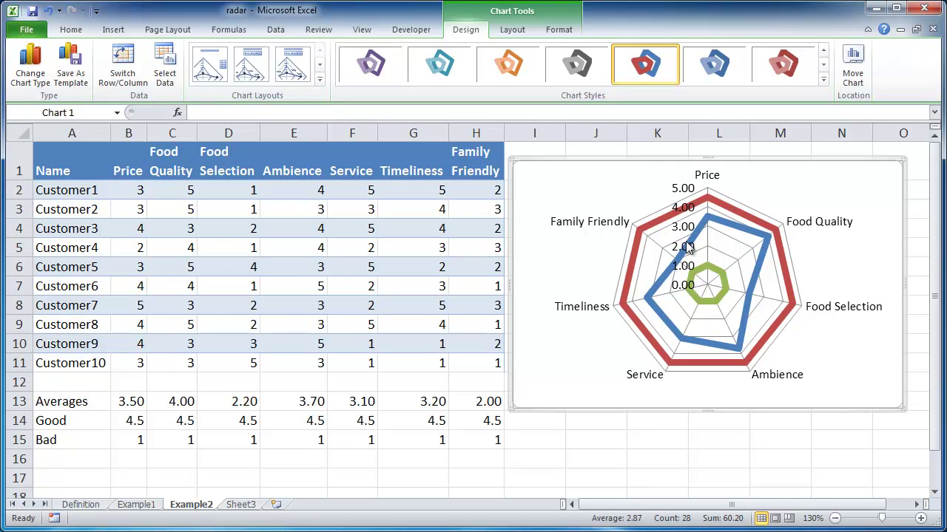
Set the outline colour of the Good series, the outer ring, to the Olive Green theme colour
{"action": "left_click", "coordinate": [633, 263]}
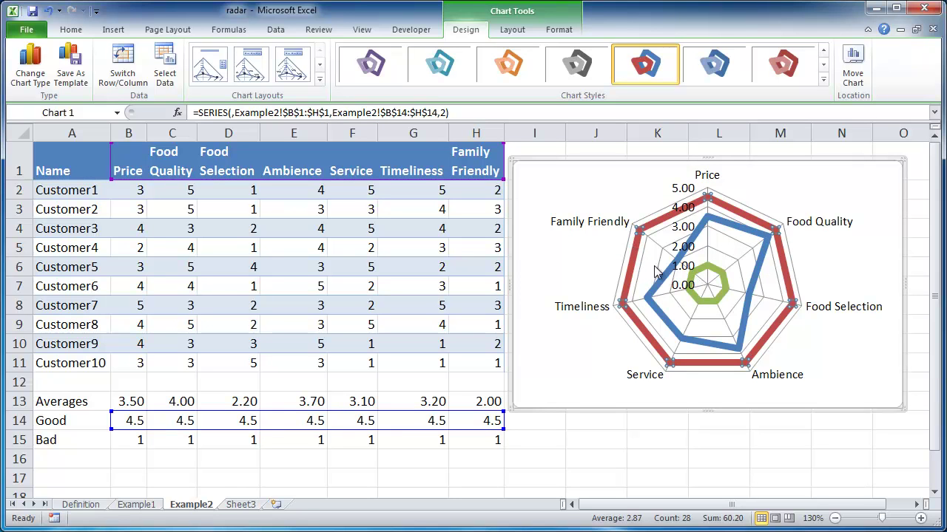
{"action": "mouse_move", "coordinate": [629, 248]}
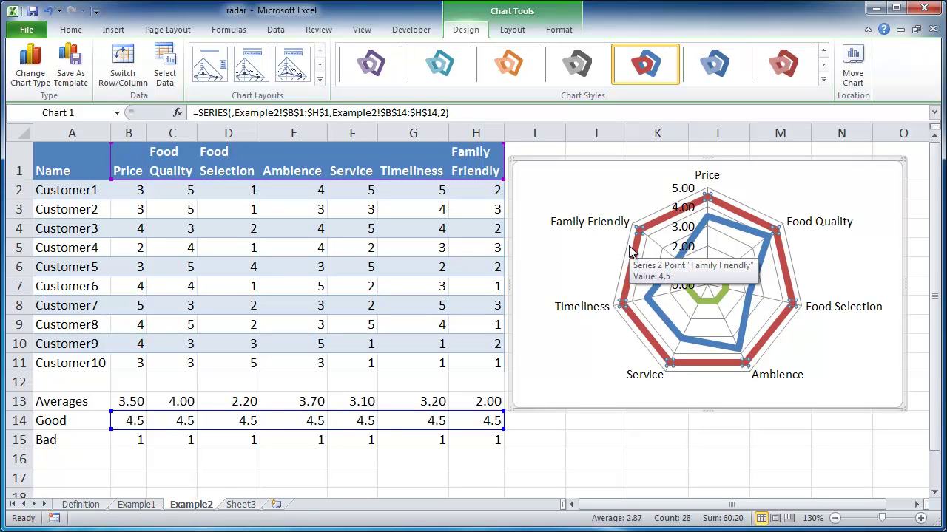
{"action": "right_click", "coordinate": [639, 255]}
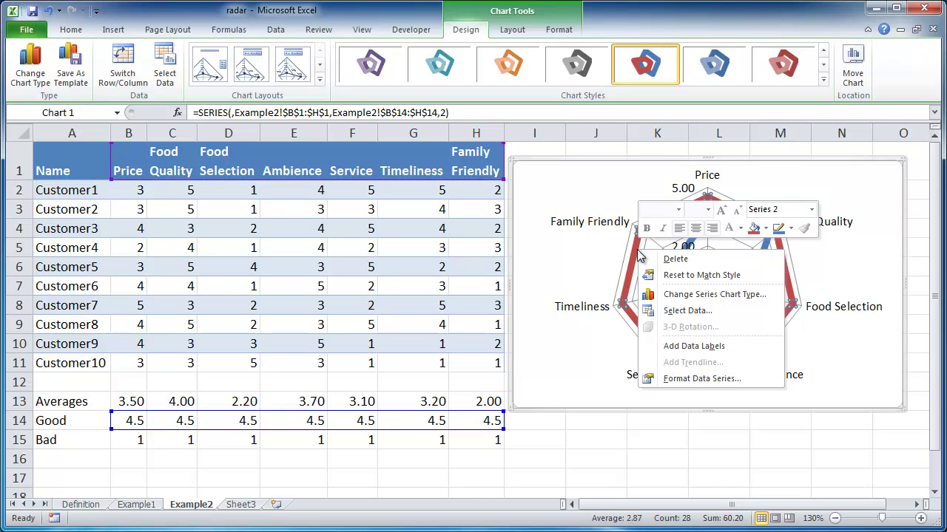
{"action": "left_click", "coordinate": [789, 229]}
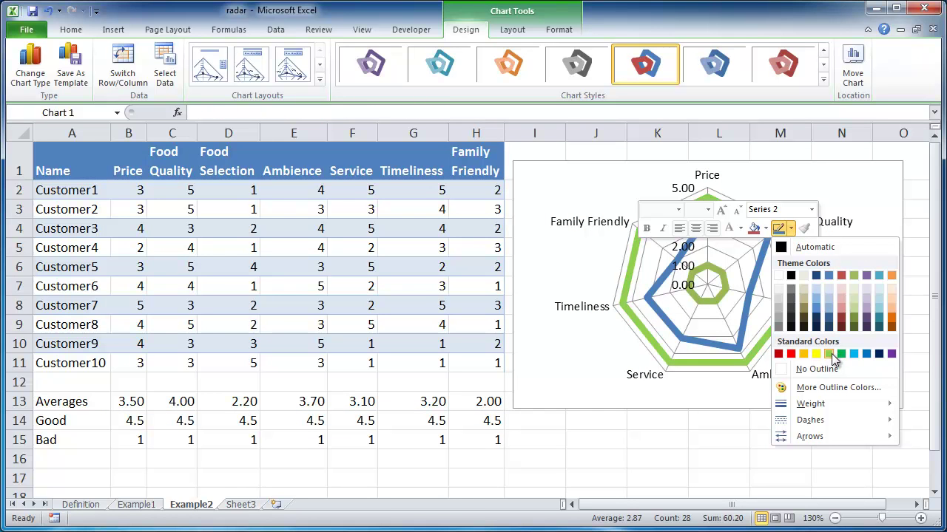
{"action": "left_click", "coordinate": [854, 276]}
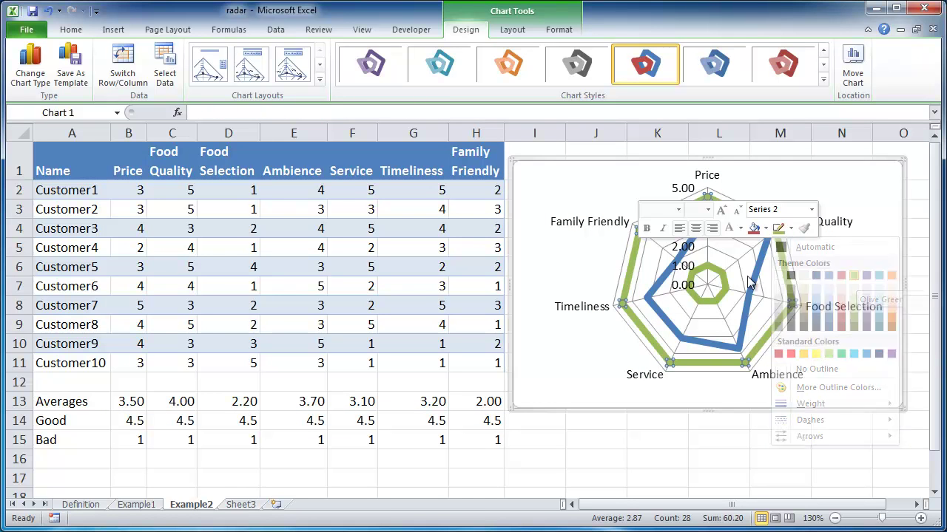
Set the outline colour of the Bad series, the inner ring, to the red theme colour
{"action": "left_click", "coordinate": [702, 274]}
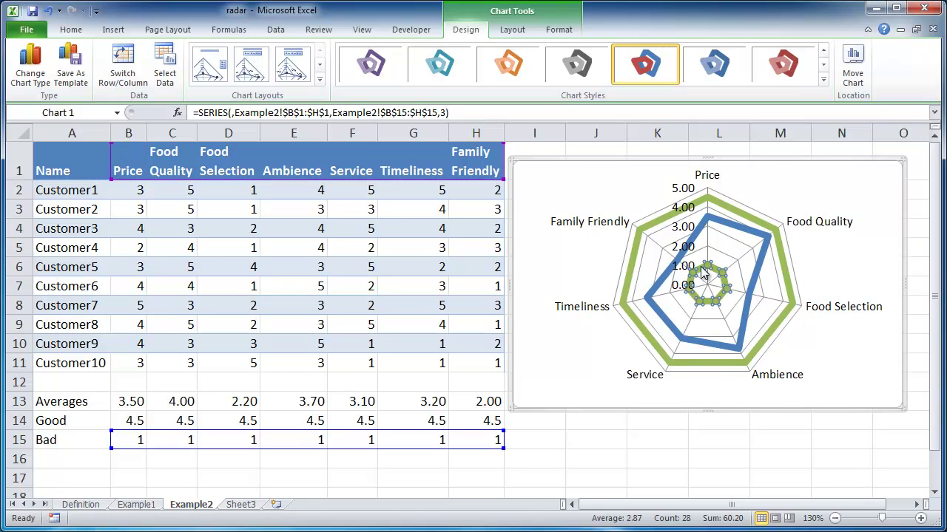
{"action": "right_click", "coordinate": [703, 273]}
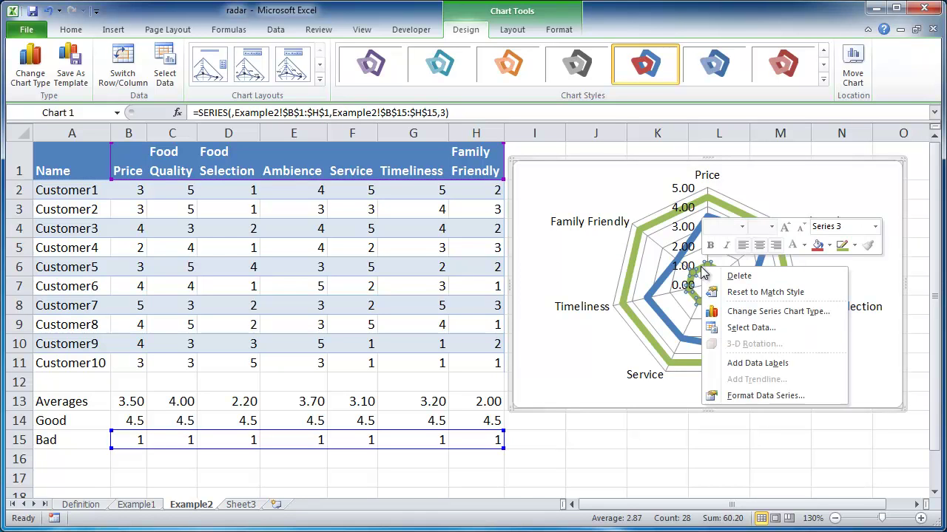
{"action": "left_click", "coordinate": [853, 246]}
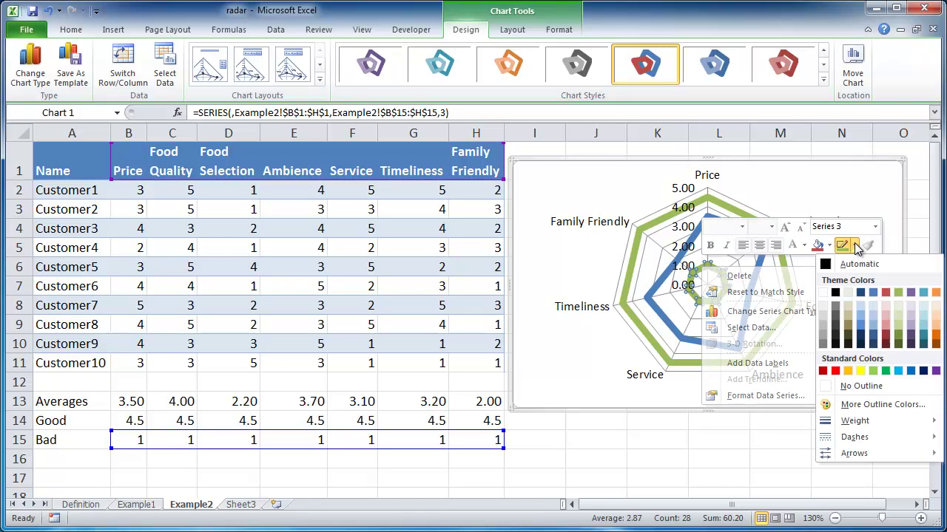
{"action": "left_click", "coordinate": [884, 291]}
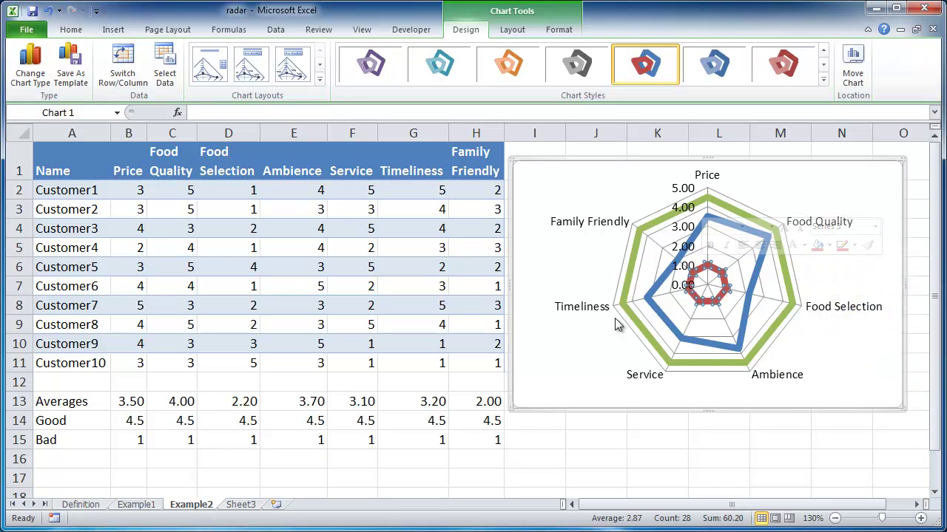
Set the line width of the Good series, the green outer ring, to 15.25 pt
{"action": "mouse_move", "coordinate": [635, 260]}
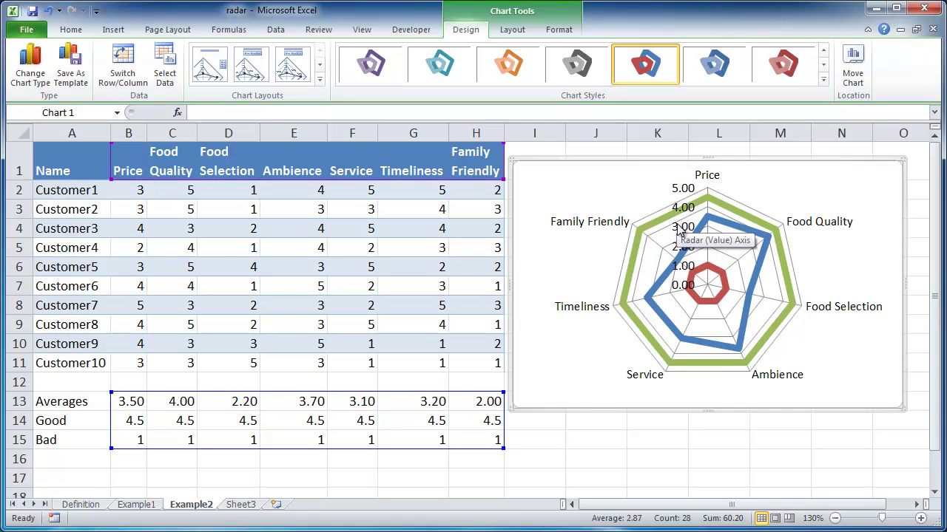
{"action": "left_click", "coordinate": [634, 259]}
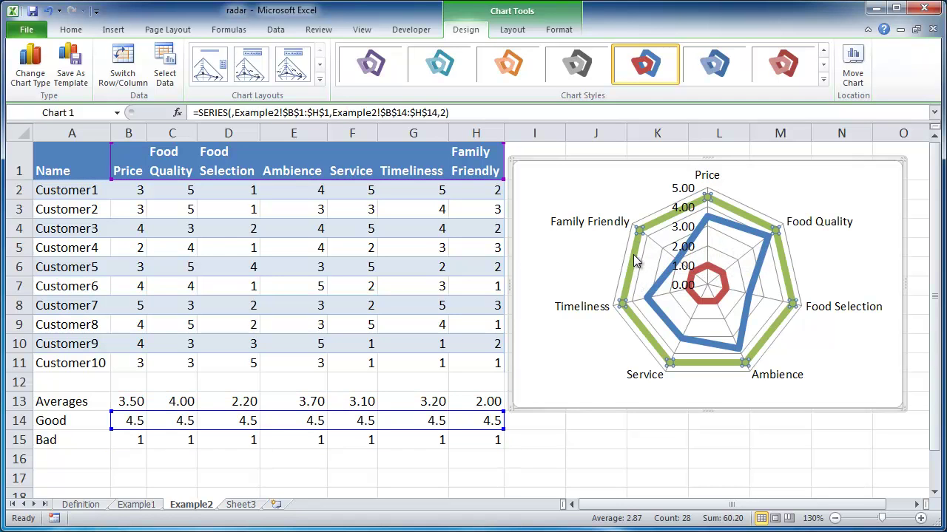
{"action": "right_click", "coordinate": [634, 260]}
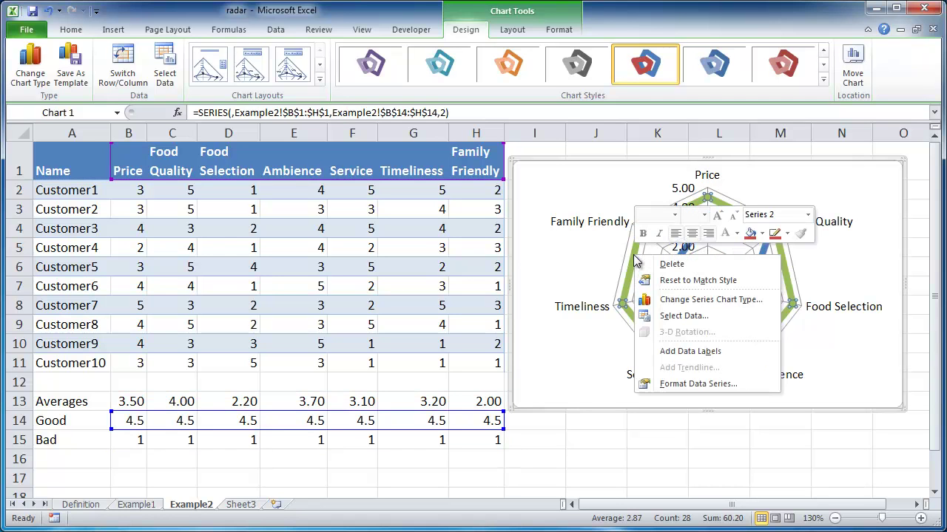
{"action": "left_click", "coordinate": [675, 385]}
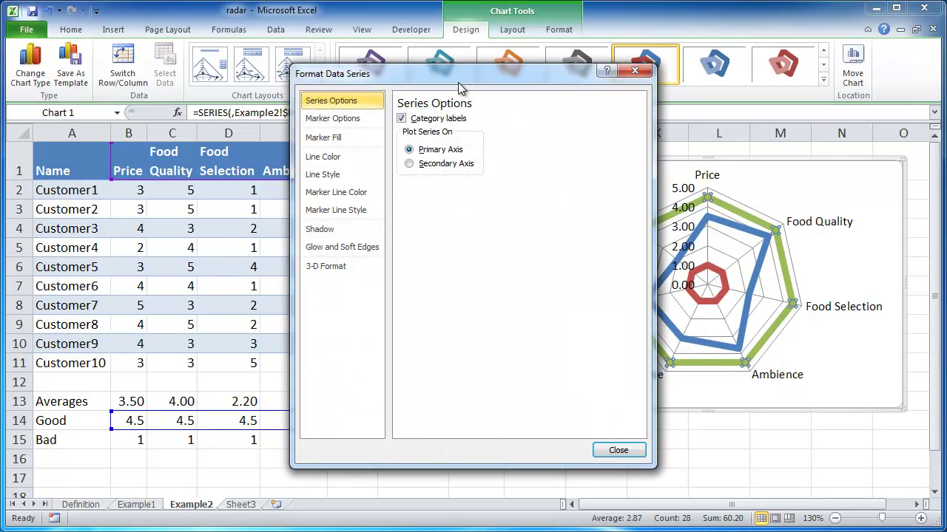
{"action": "left_click_drag", "start_coordinate": [301, 55], "coordinate": [279, 57]}
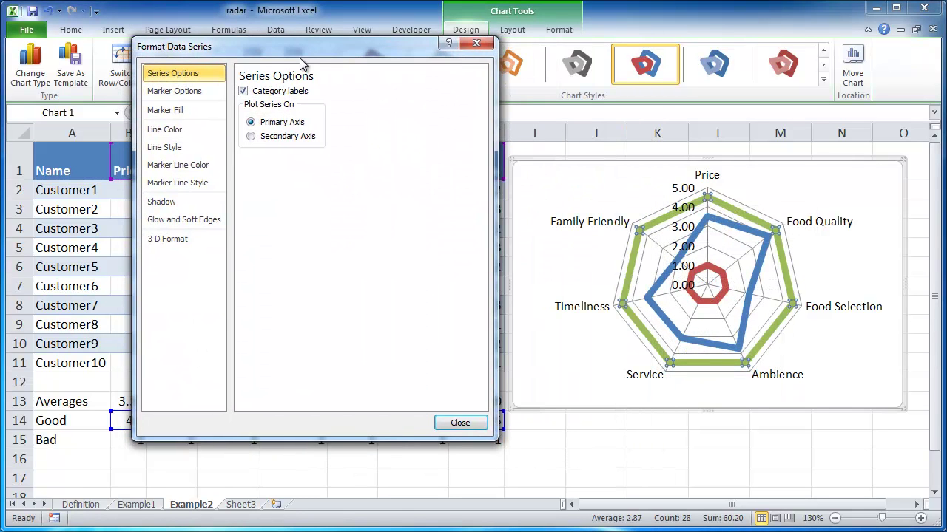
{"action": "left_click", "coordinate": [181, 146]}
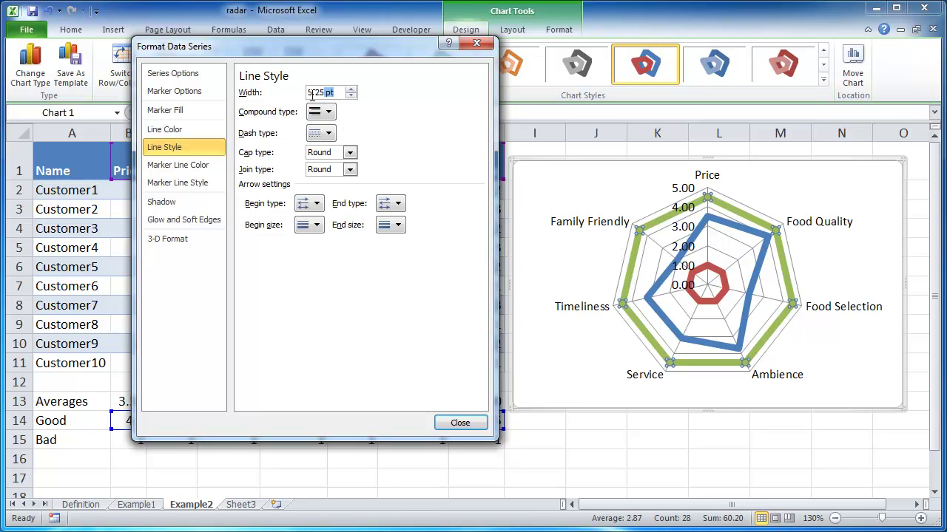
{"action": "type", "text": "40"}
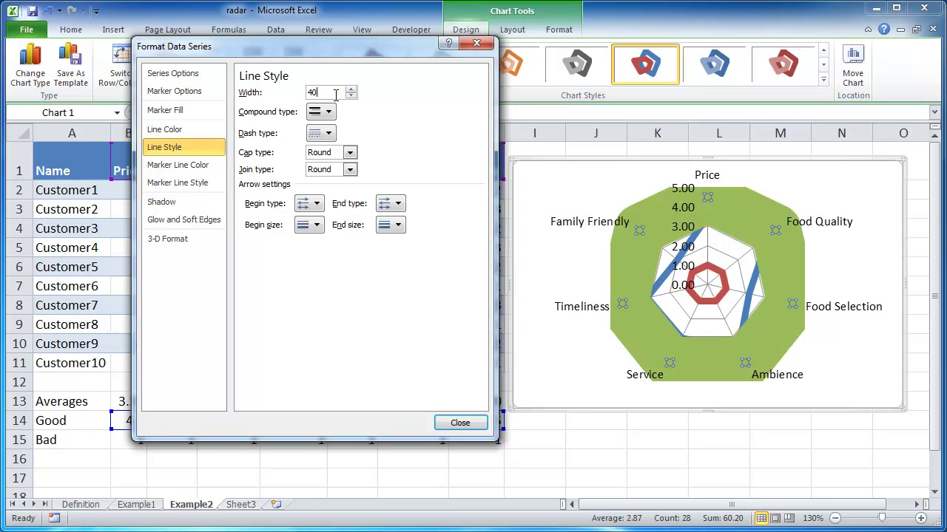
{"action": "type", "text": "20"}
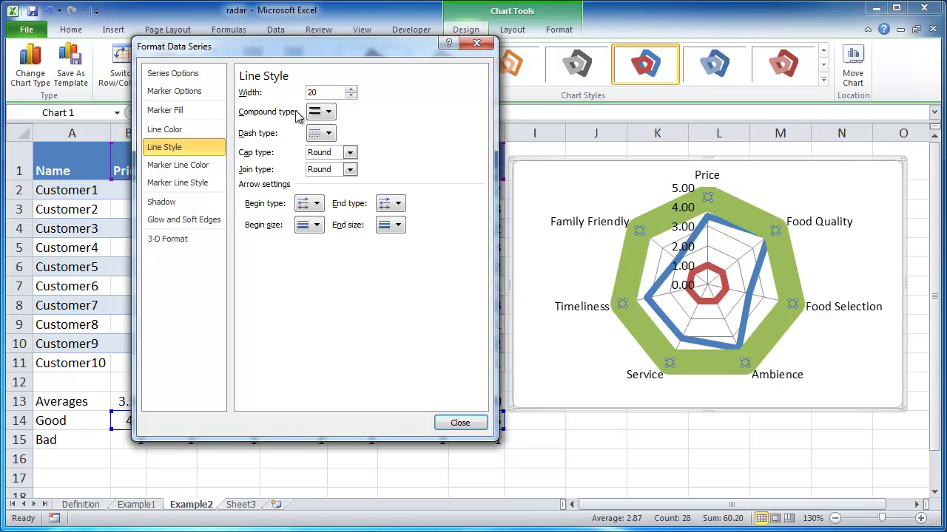
{"action": "left_click", "coordinate": [351, 95]}
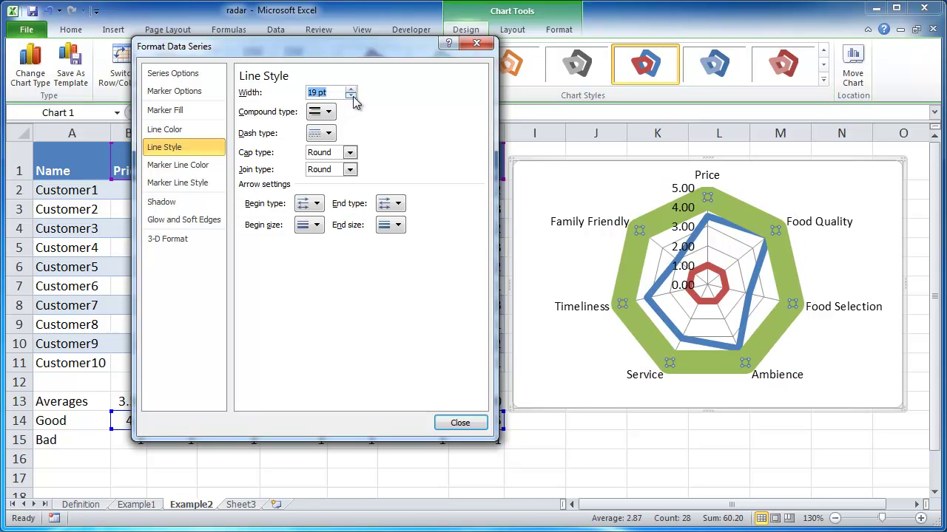
{"action": "left_click", "coordinate": [352, 96]}
{"action": "left_click", "coordinate": [352, 96]}
{"action": "left_click", "coordinate": [352, 96]}
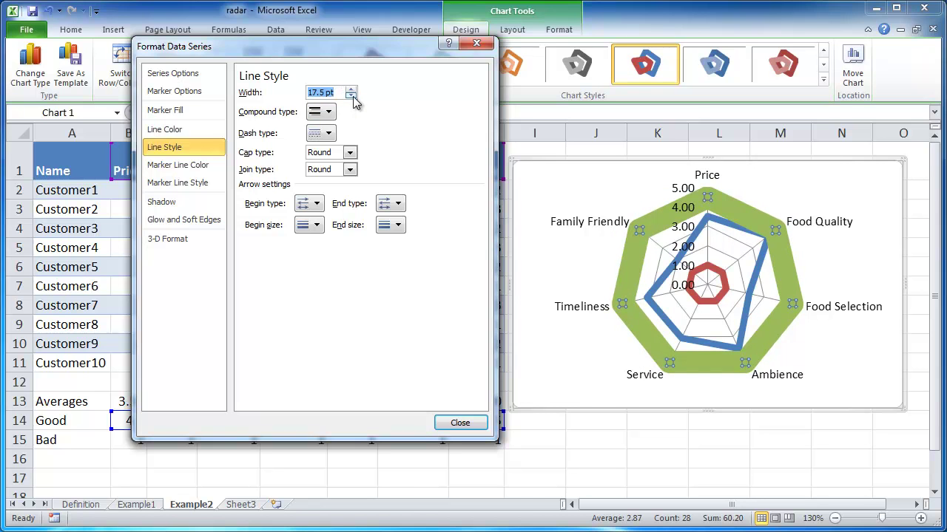
{"action": "left_click", "coordinate": [352, 95]}
{"action": "left_click", "coordinate": [351, 96]}
{"action": "left_click", "coordinate": [351, 96]}
{"action": "left_click", "coordinate": [351, 96]}
{"action": "left_click", "coordinate": [351, 95]}
{"action": "left_click", "coordinate": [352, 95]}
{"action": "left_click", "coordinate": [351, 95]}
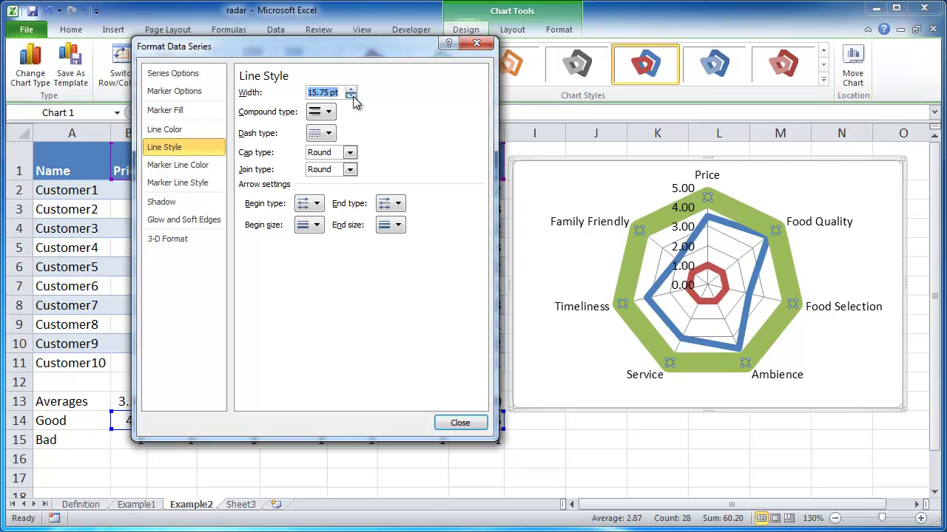
{"action": "left_click", "coordinate": [352, 96]}
{"action": "left_click", "coordinate": [352, 96]}
{"action": "left_click", "coordinate": [352, 96]}
{"action": "left_click", "coordinate": [352, 96]}
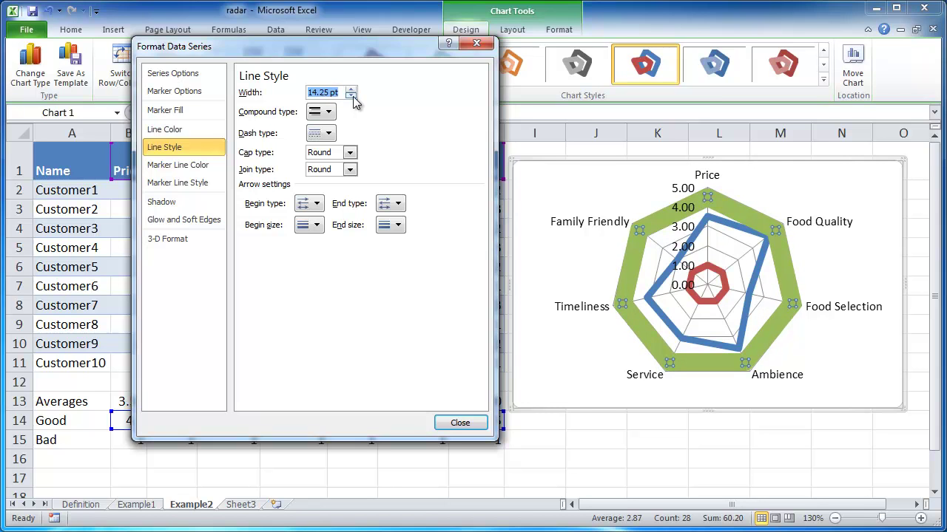
{"action": "left_click", "coordinate": [352, 96]}
{"action": "left_click", "coordinate": [352, 96]}
{"action": "left_click", "coordinate": [352, 90]}
{"action": "left_click", "coordinate": [352, 90]}
{"action": "left_click", "coordinate": [352, 90]}
{"action": "left_click", "coordinate": [352, 89]}
{"action": "left_click", "coordinate": [352, 90]}
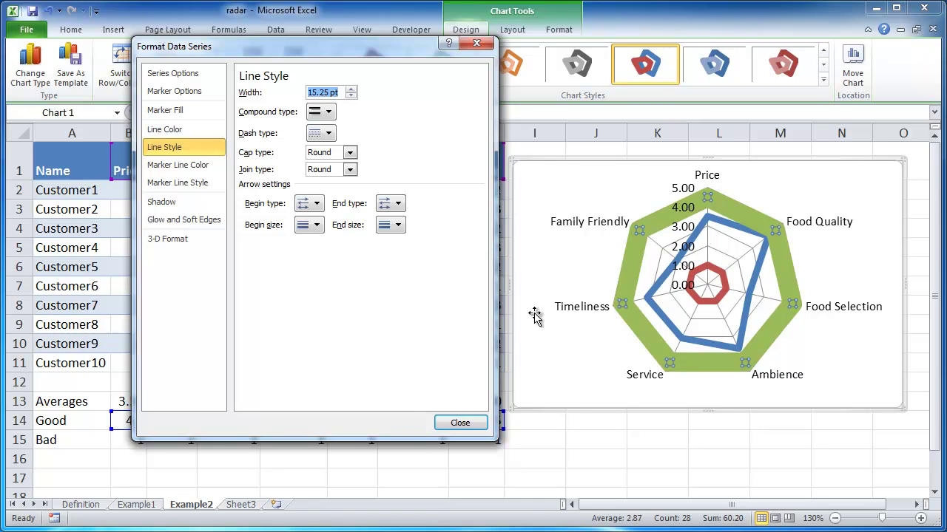
Set the line width of the Bad series, the red inner ring, to 29.5 pt and finish formatting the chart
{"action": "left_click", "coordinate": [715, 275]}
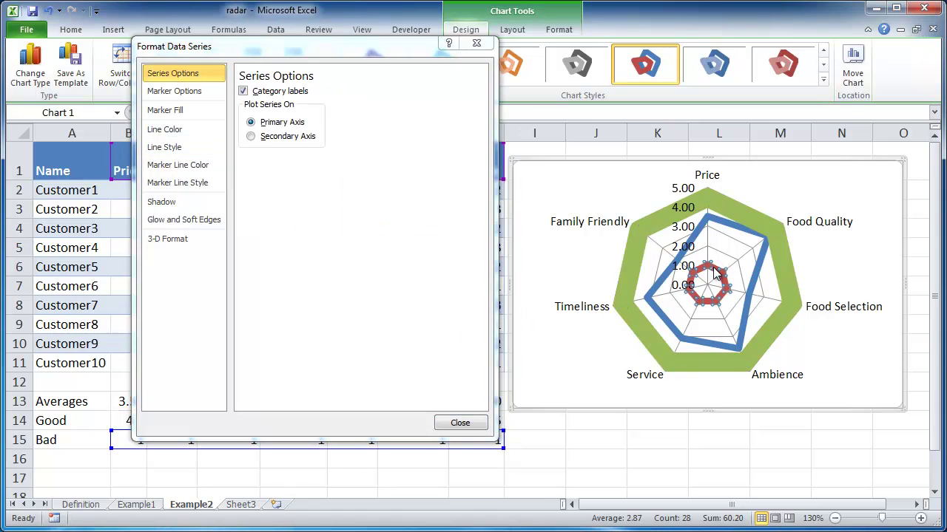
{"action": "left_click", "coordinate": [178, 148]}
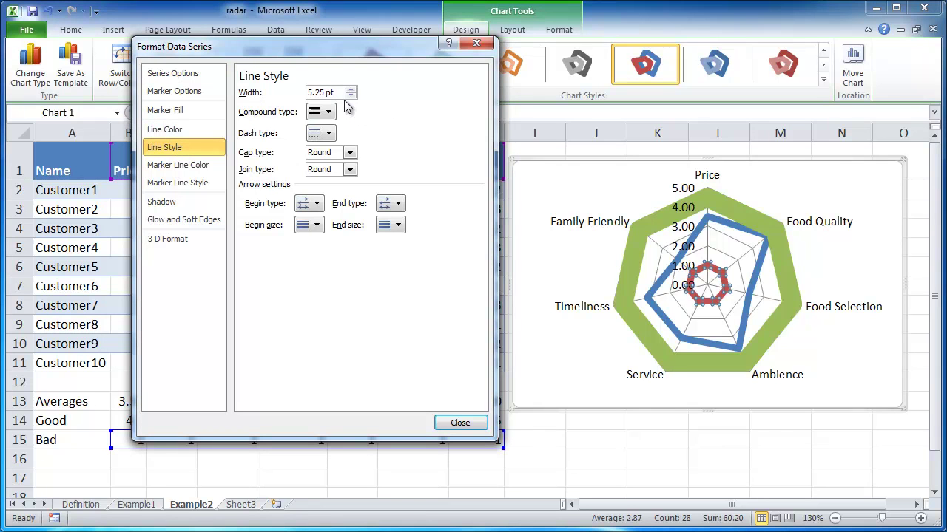
{"action": "left_click_drag", "start_coordinate": [339, 91], "coordinate": [276, 93]}
{"action": "type", "text": "10"}
{"action": "left_click", "coordinate": [352, 90]}
{"action": "left_click", "coordinate": [352, 91]}
{"action": "left_click", "coordinate": [352, 90]}
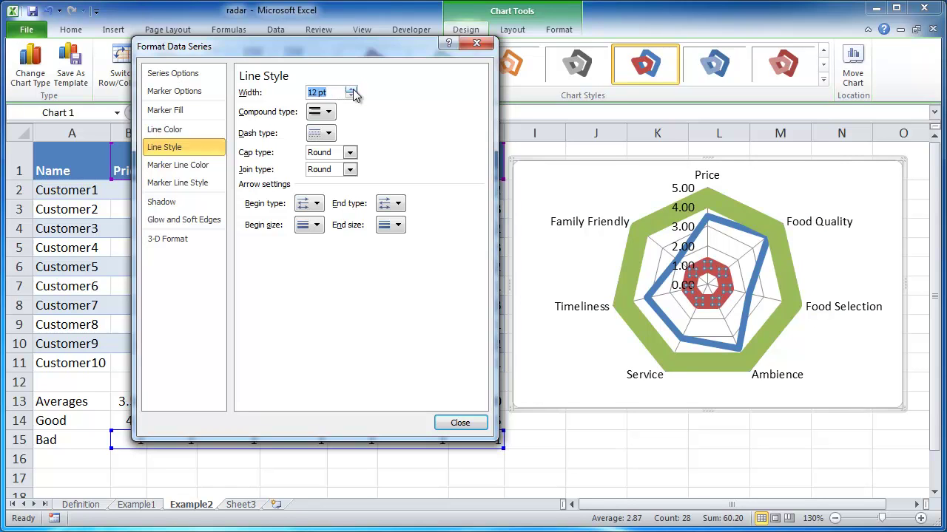
{"action": "left_click", "coordinate": [352, 90]}
{"action": "left_click", "coordinate": [352, 90]}
{"action": "left_click", "coordinate": [352, 91]}
{"action": "left_click", "coordinate": [352, 90]}
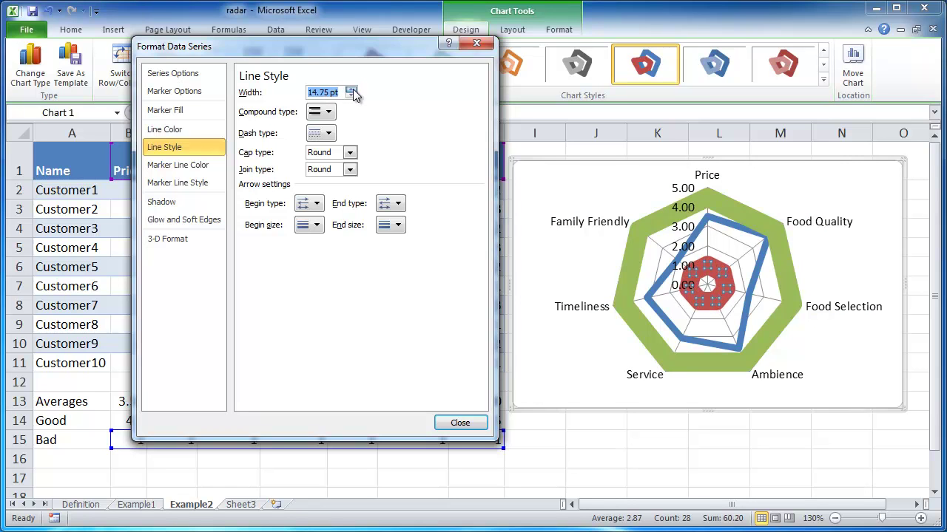
{"action": "left_click", "coordinate": [352, 90]}
{"action": "left_click", "coordinate": [352, 90]}
{"action": "left_click", "coordinate": [352, 90]}
{"action": "left_click", "coordinate": [352, 90]}
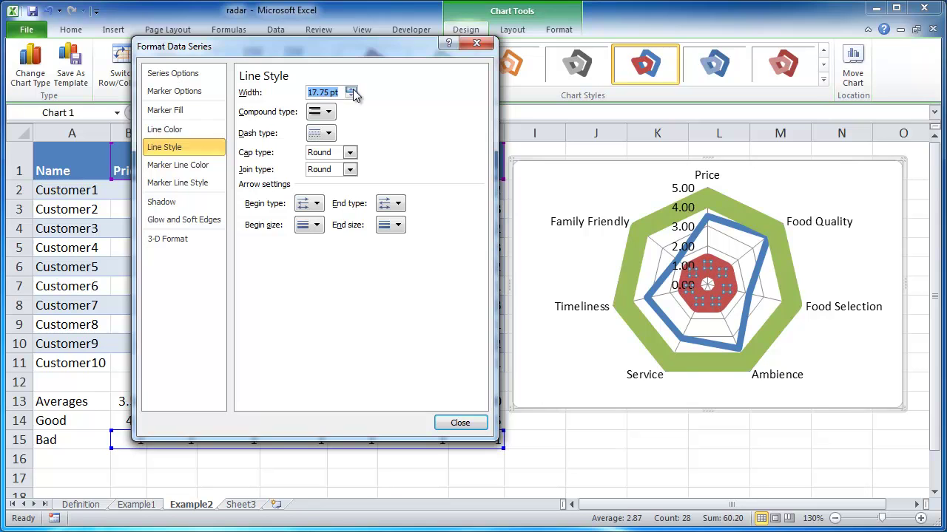
{"action": "left_click", "coordinate": [352, 90]}
{"action": "left_click", "coordinate": [352, 90]}
{"action": "left_click", "coordinate": [352, 91]}
{"action": "left_click", "coordinate": [352, 91]}
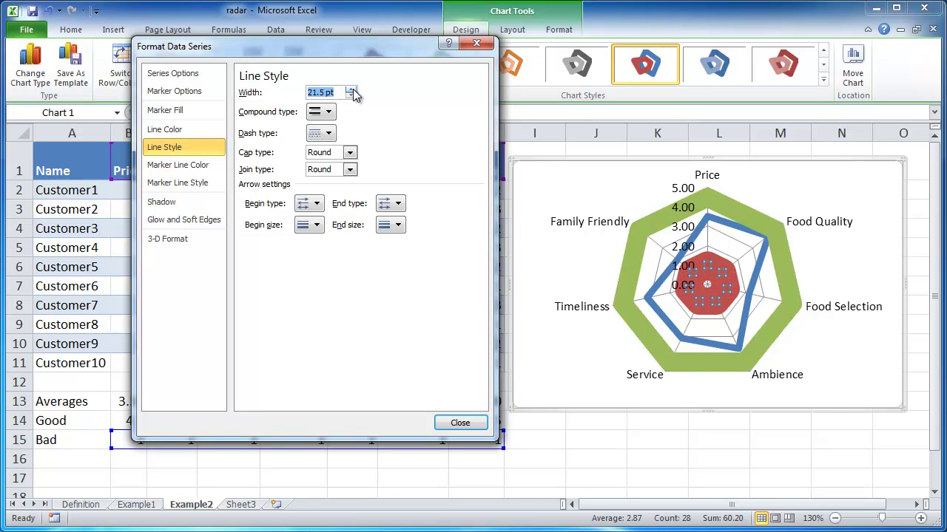
{"action": "left_click", "coordinate": [352, 90]}
{"action": "left_click", "coordinate": [352, 90]}
{"action": "left_click", "coordinate": [352, 90]}
{"action": "left_click", "coordinate": [352, 91]}
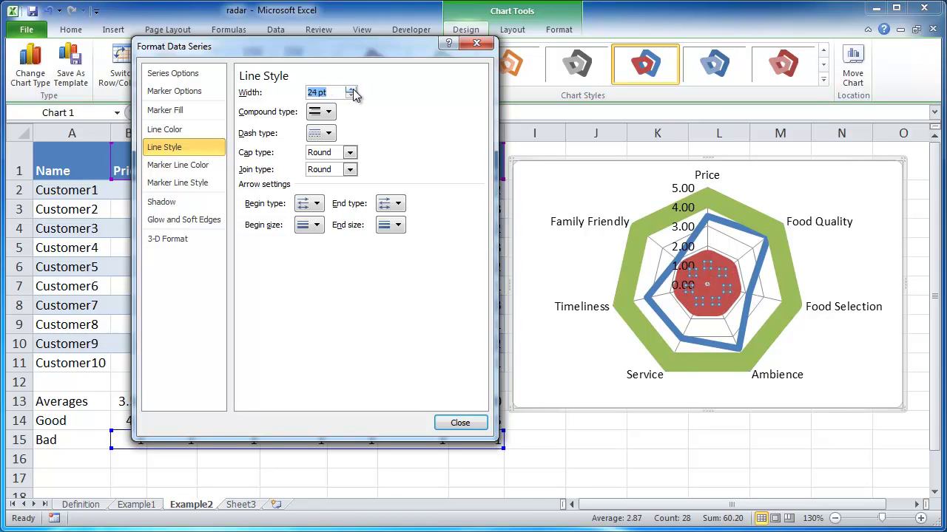
{"action": "left_click", "coordinate": [352, 90]}
{"action": "left_click", "coordinate": [352, 90]}
{"action": "left_click", "coordinate": [352, 90]}
{"action": "left_click", "coordinate": [352, 91]}
{"action": "left_click", "coordinate": [352, 91]}
{"action": "left_click", "coordinate": [352, 90]}
{"action": "left_click", "coordinate": [352, 90]}
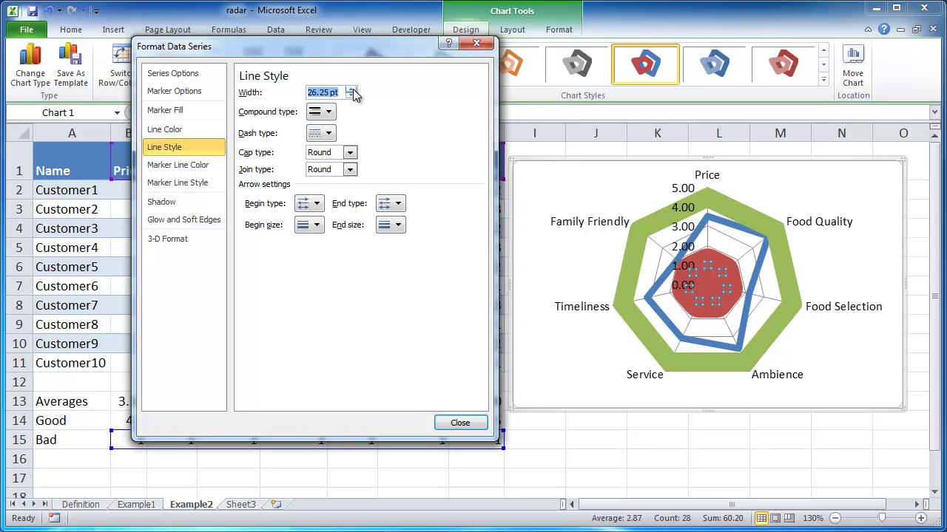
{"action": "left_click", "coordinate": [352, 90]}
{"action": "left_click", "coordinate": [352, 90]}
{"action": "left_click", "coordinate": [352, 90]}
{"action": "left_click", "coordinate": [352, 90]}
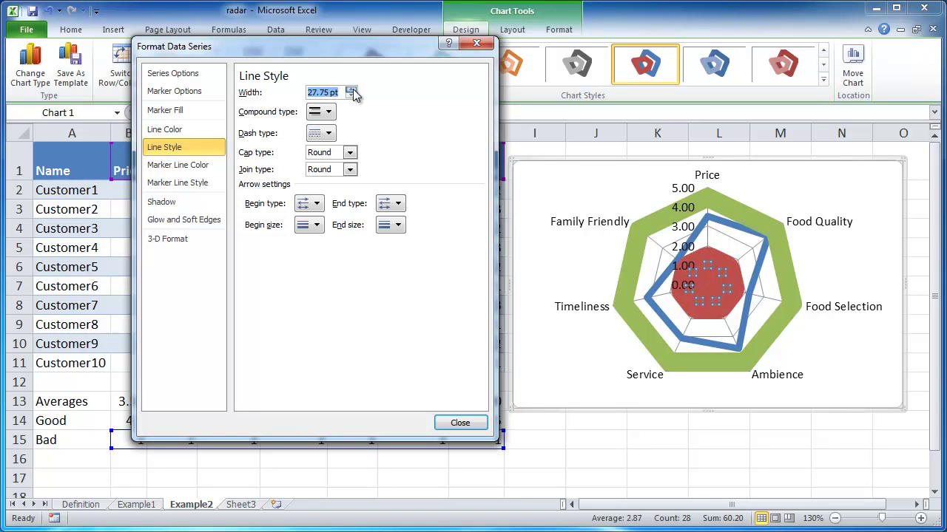
{"action": "left_click", "coordinate": [352, 90]}
{"action": "left_click", "coordinate": [352, 90]}
{"action": "left_click", "coordinate": [352, 90]}
{"action": "left_click", "coordinate": [352, 90]}
{"action": "left_click", "coordinate": [352, 90]}
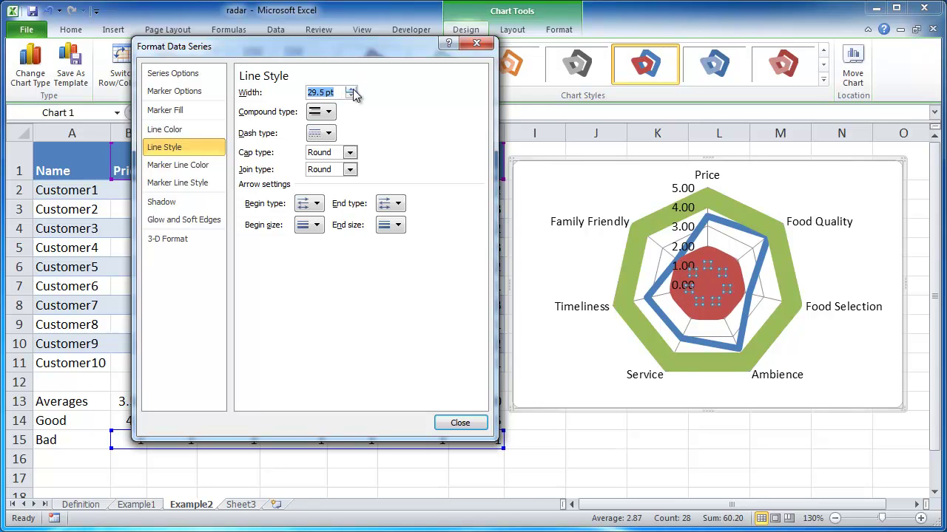
{"action": "left_click", "coordinate": [460, 423]}
{"action": "left_click", "coordinate": [687, 451]}
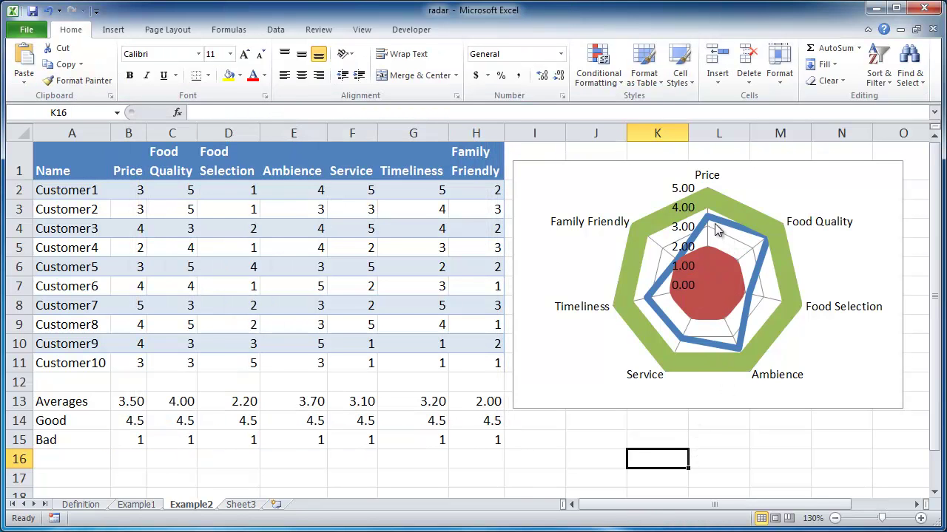
{"action": "mouse_move", "coordinate": [760, 237]}
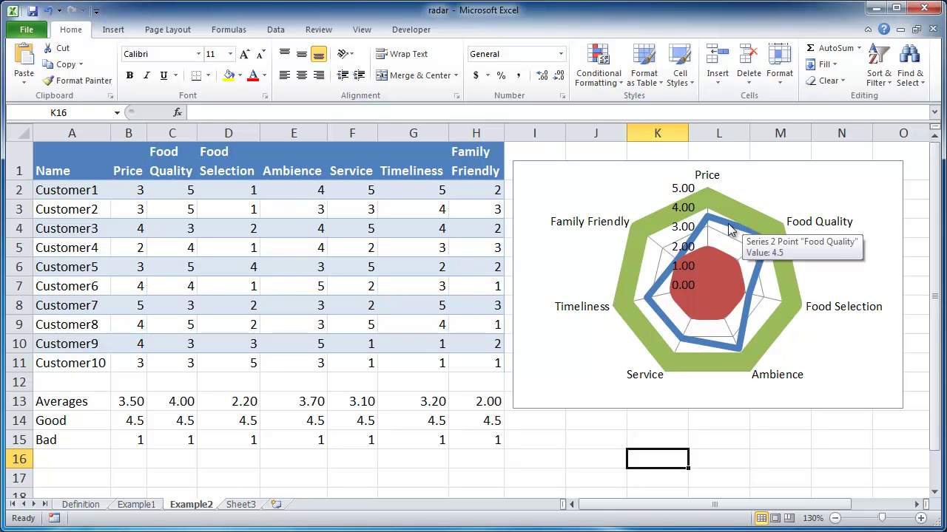
{"action": "right_click", "coordinate": [752, 191]}
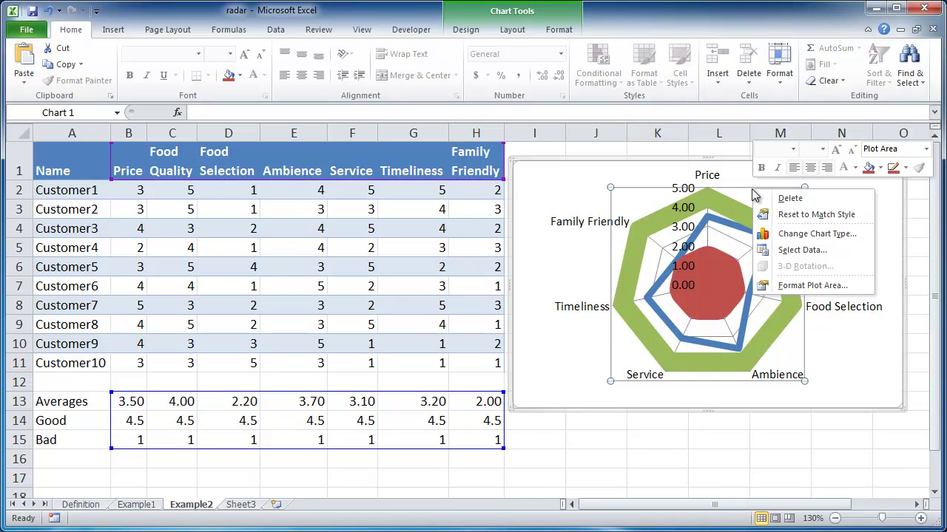
{"action": "left_click", "coordinate": [785, 287]}
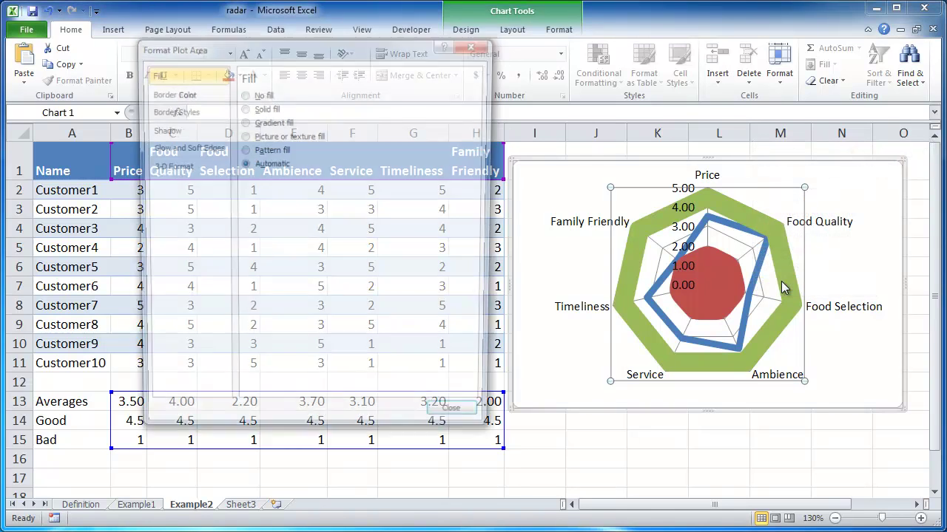
{"action": "left_click", "coordinate": [459, 424]}
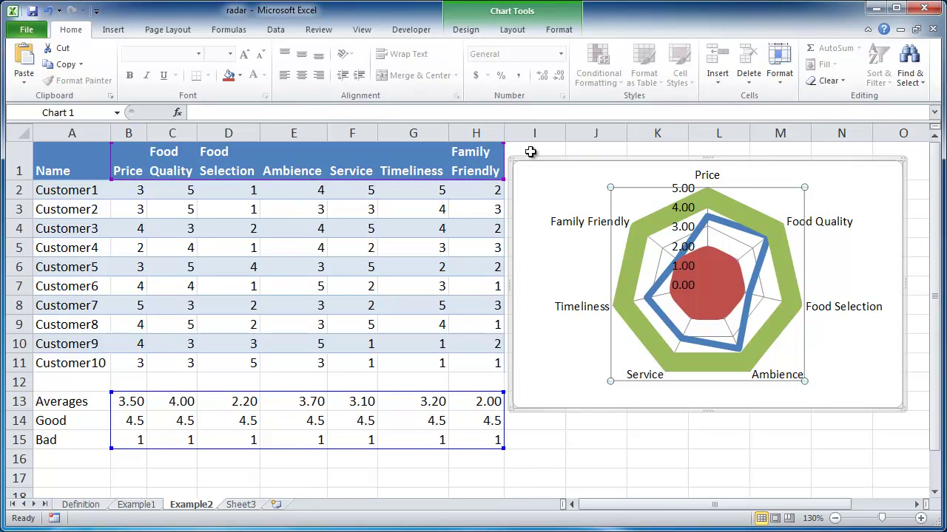
Reorder the chart's data series so that Series1, the averages, comes last, after Series2 and Series3
{"action": "left_click", "coordinate": [583, 215]}
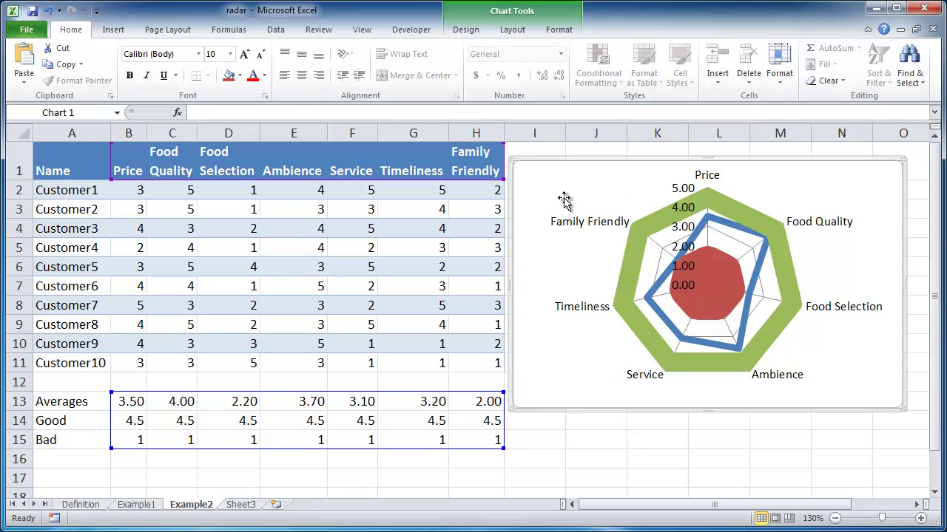
{"action": "right_click", "coordinate": [565, 199]}
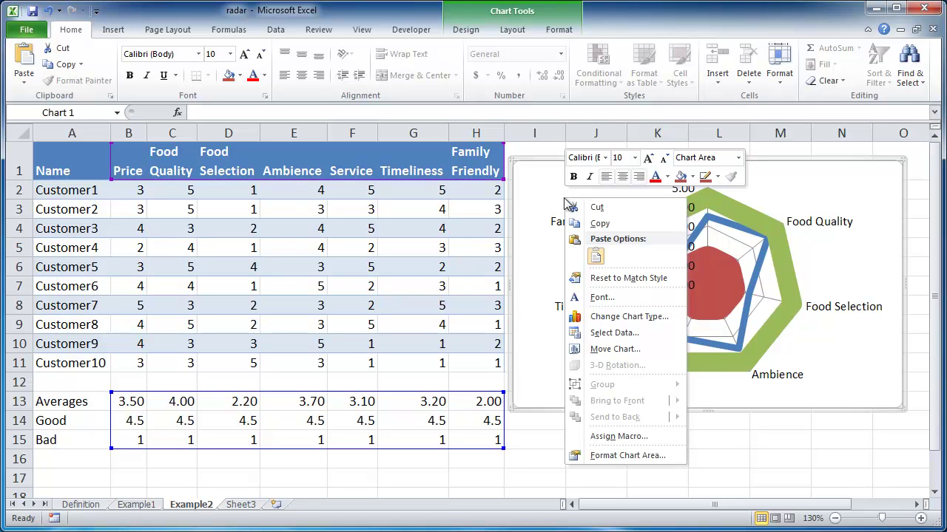
{"action": "left_click", "coordinate": [612, 332]}
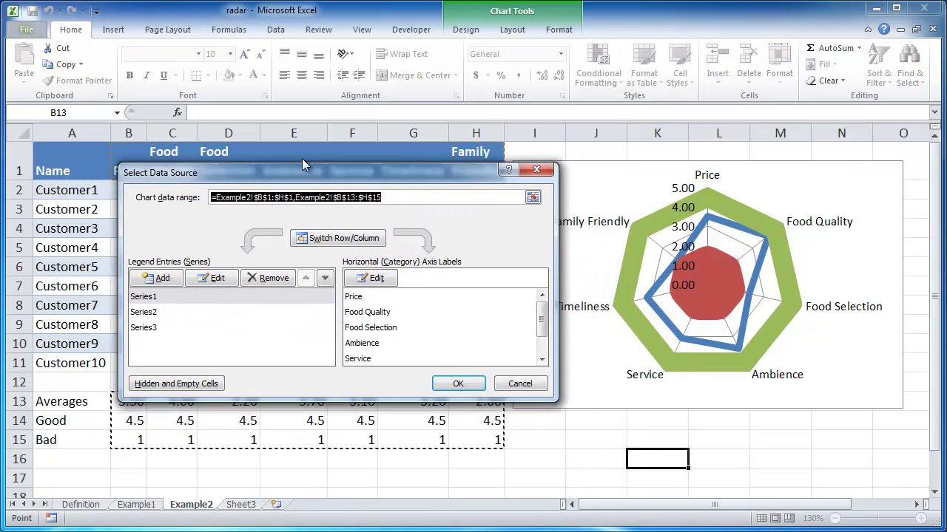
{"action": "left_click_drag", "start_coordinate": [303, 164], "coordinate": [257, 131]}
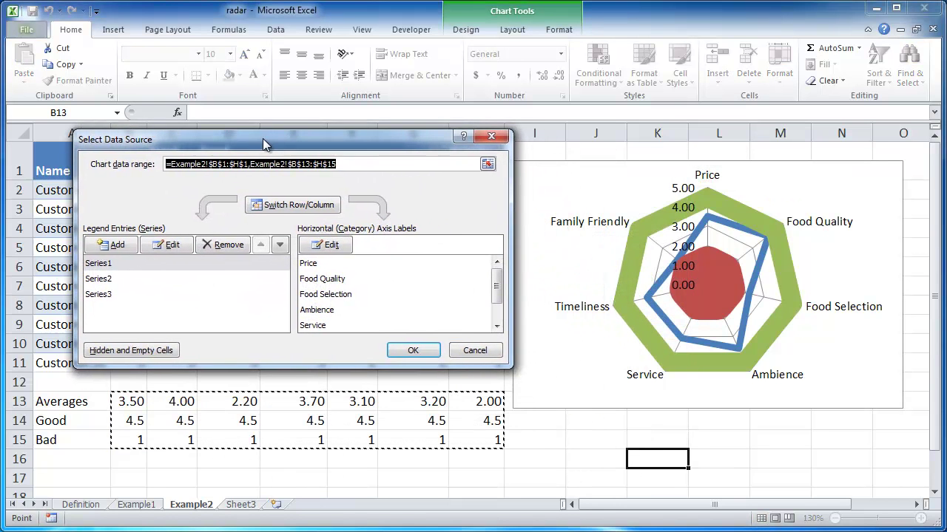
{"action": "left_click", "coordinate": [141, 265]}
{"action": "left_click", "coordinate": [280, 248]}
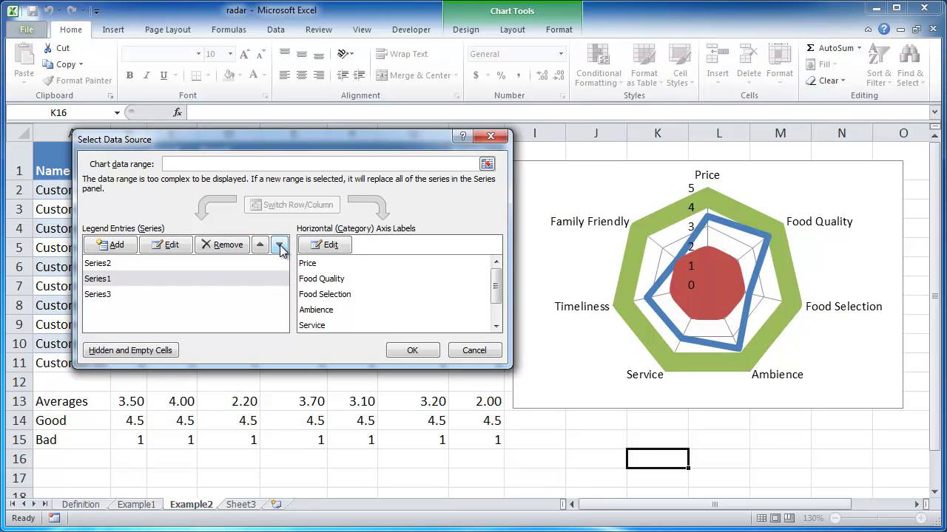
{"action": "left_click", "coordinate": [281, 248]}
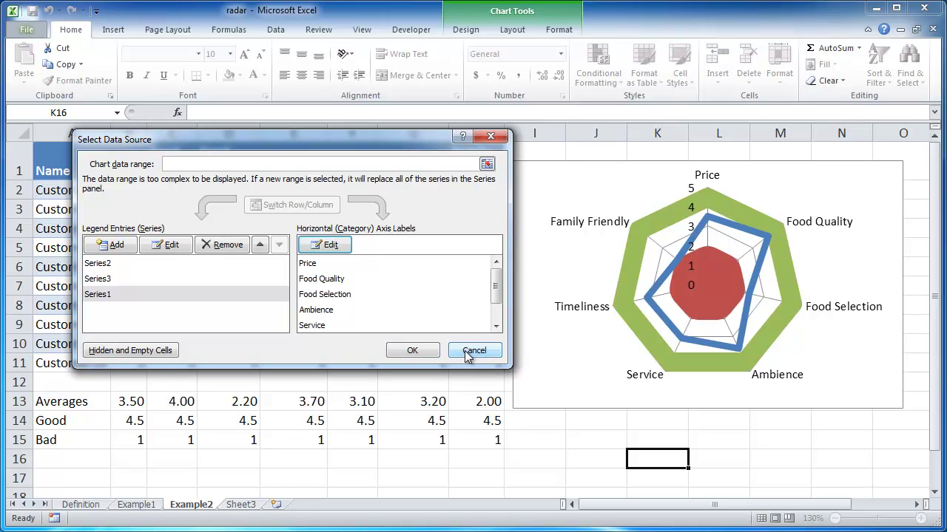
{"action": "left_click", "coordinate": [413, 352]}
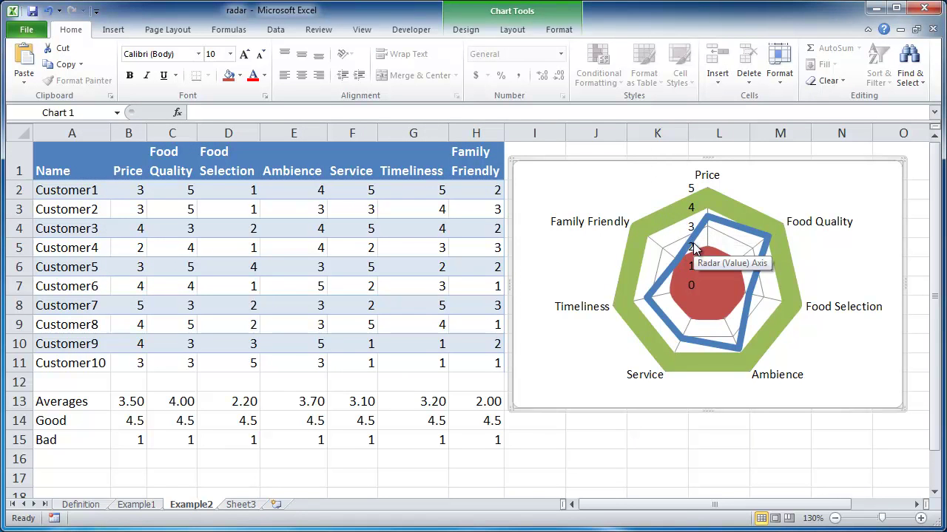
Compare the filled radar chart on the Example1 sheet with the threshold radar chart on Example2
{"action": "left_click", "coordinate": [140, 507]}
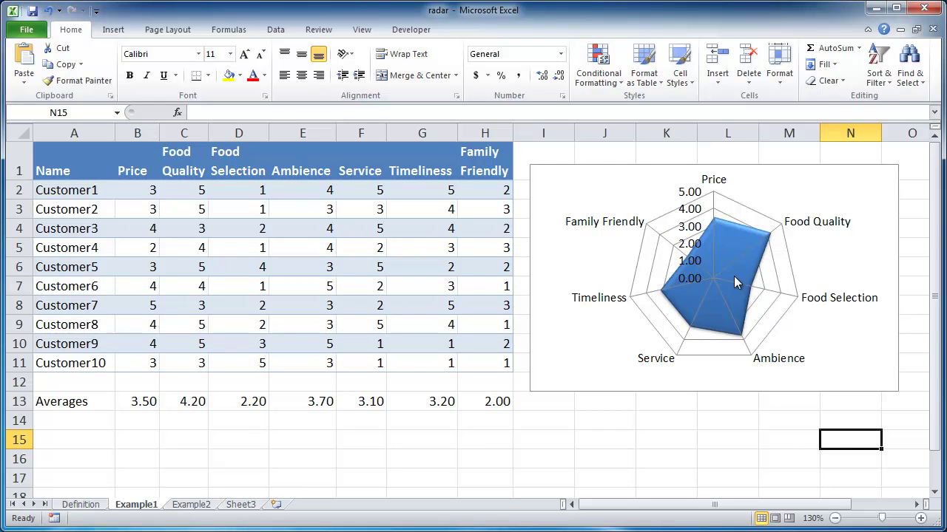
{"action": "left_click", "coordinate": [191, 504]}
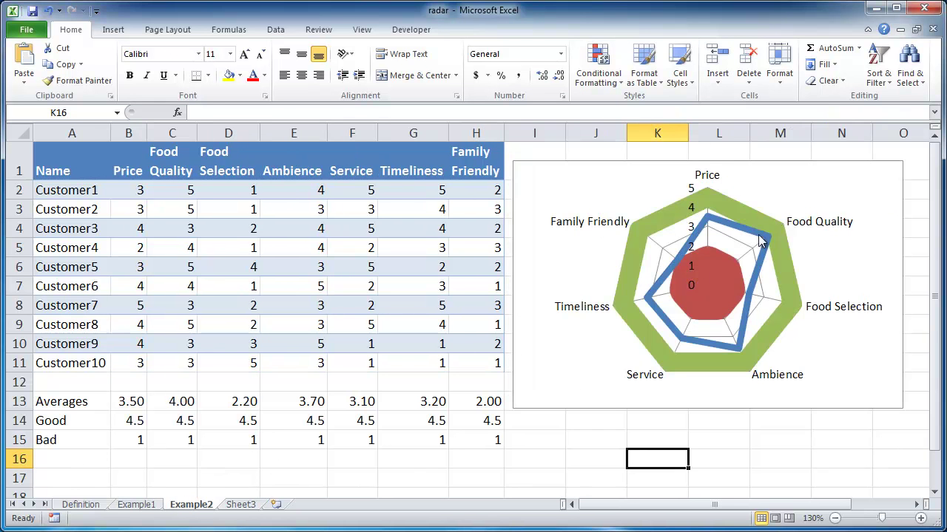